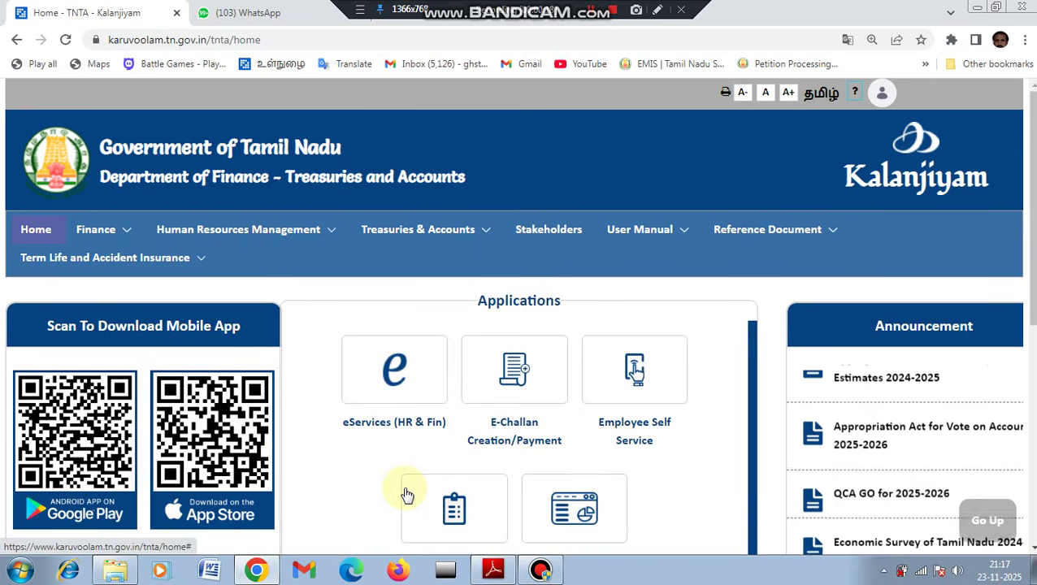
Open the eServices (HR & Fin) application and sign in to the E-Business Suite home.
click(400, 389)
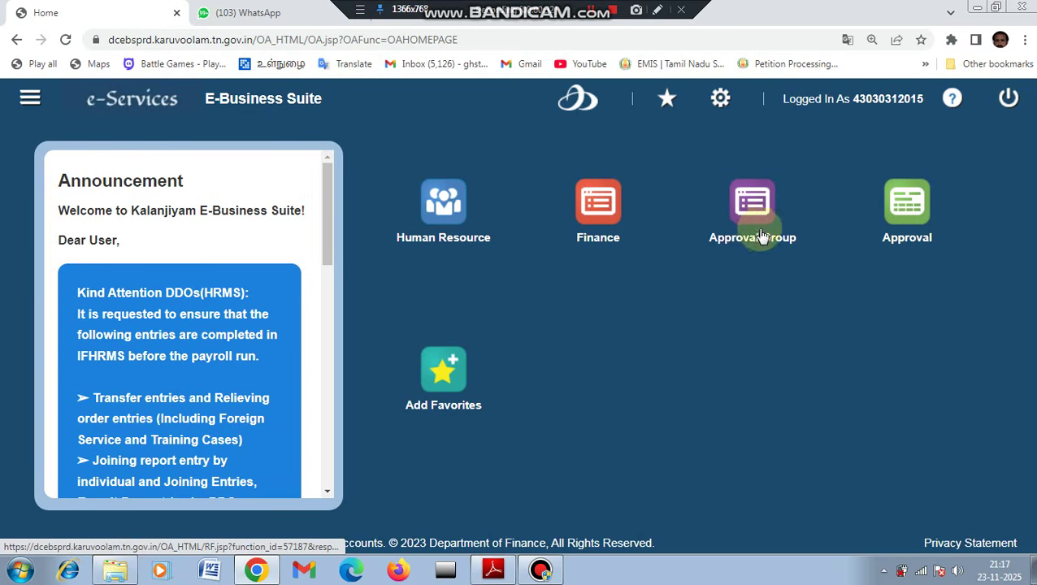
click(657, 14)
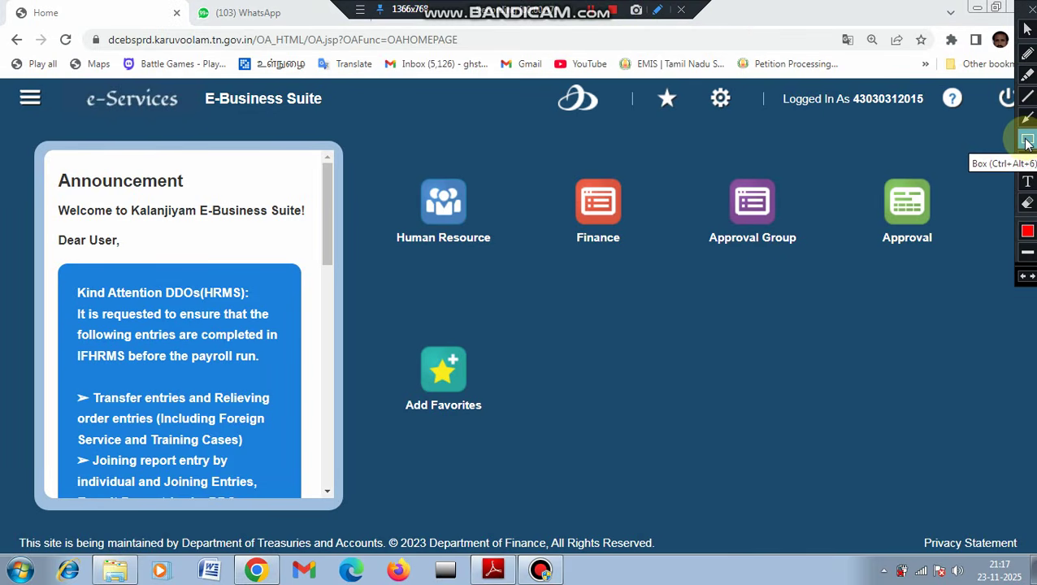
click(1027, 29)
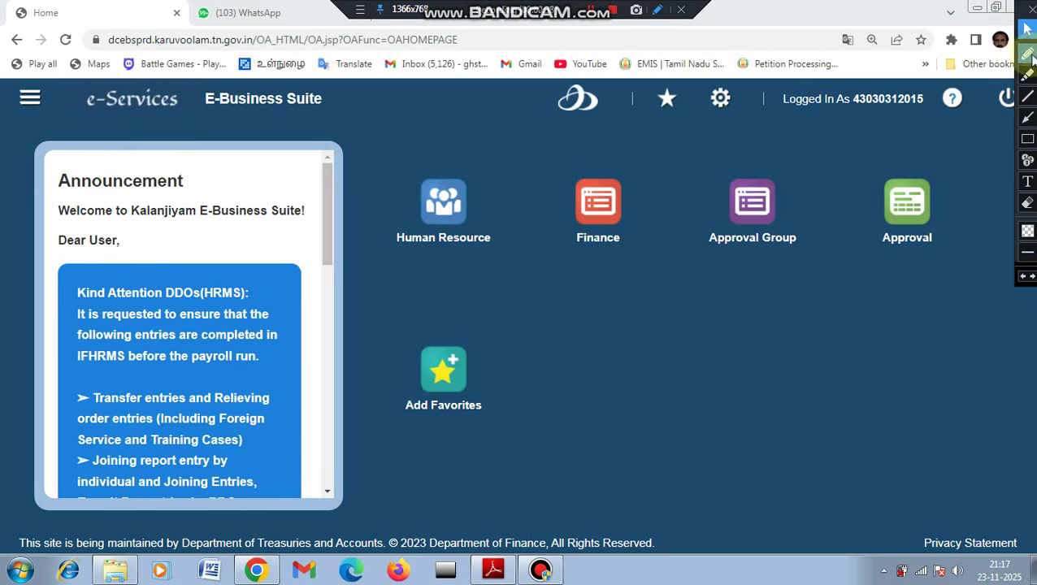
click(1028, 139)
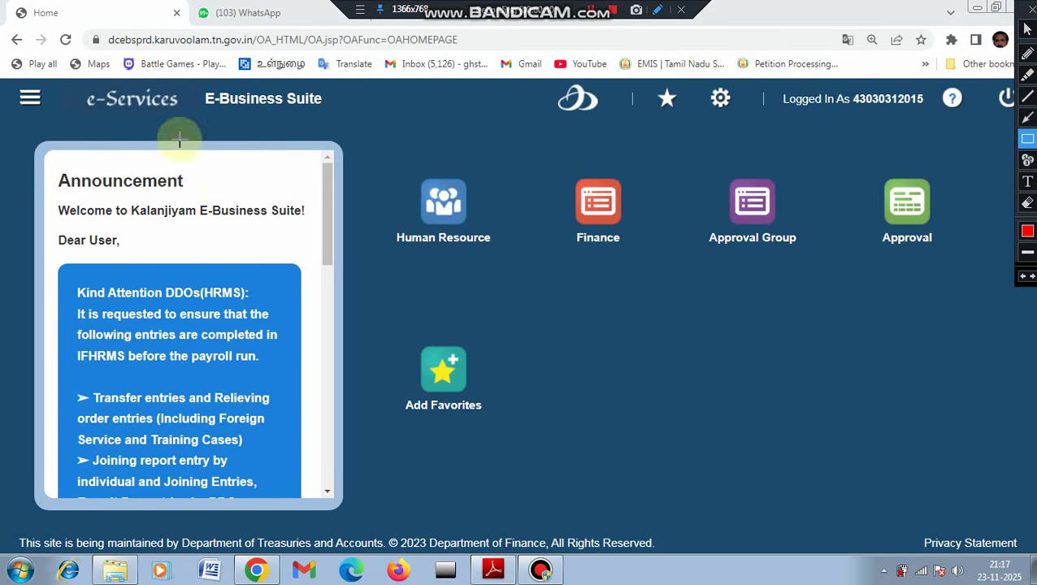
drag(18, 87, 65, 122)
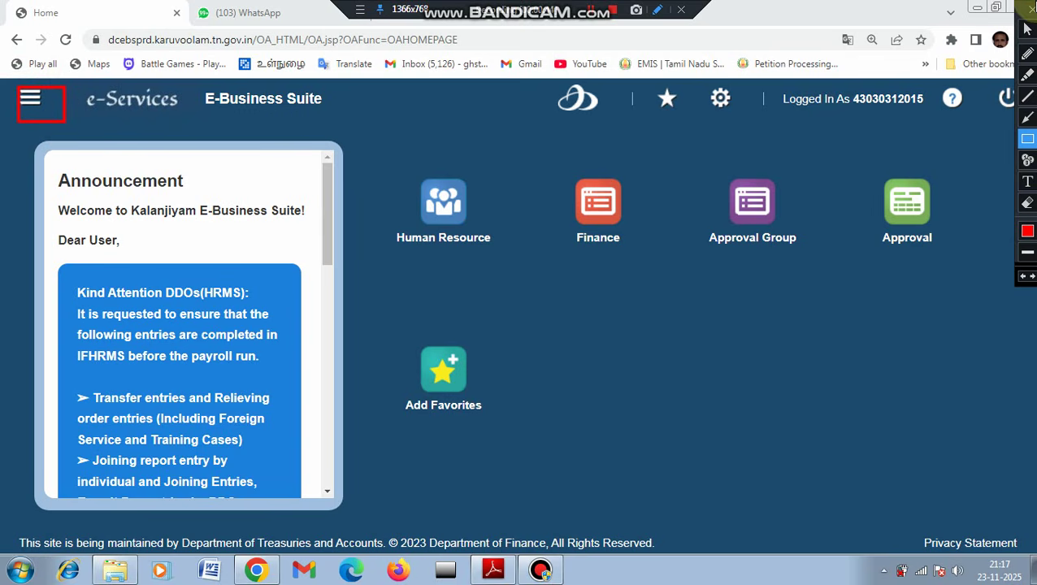
click(1031, 11)
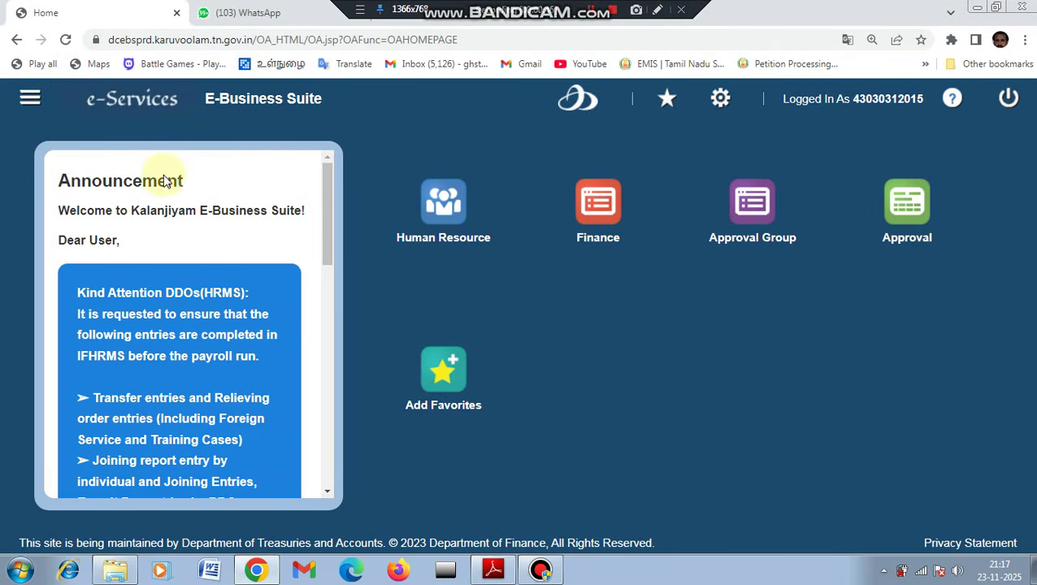
Reach the Approval Group search page through the GTN Functional Administrator - Department home.
click(31, 102)
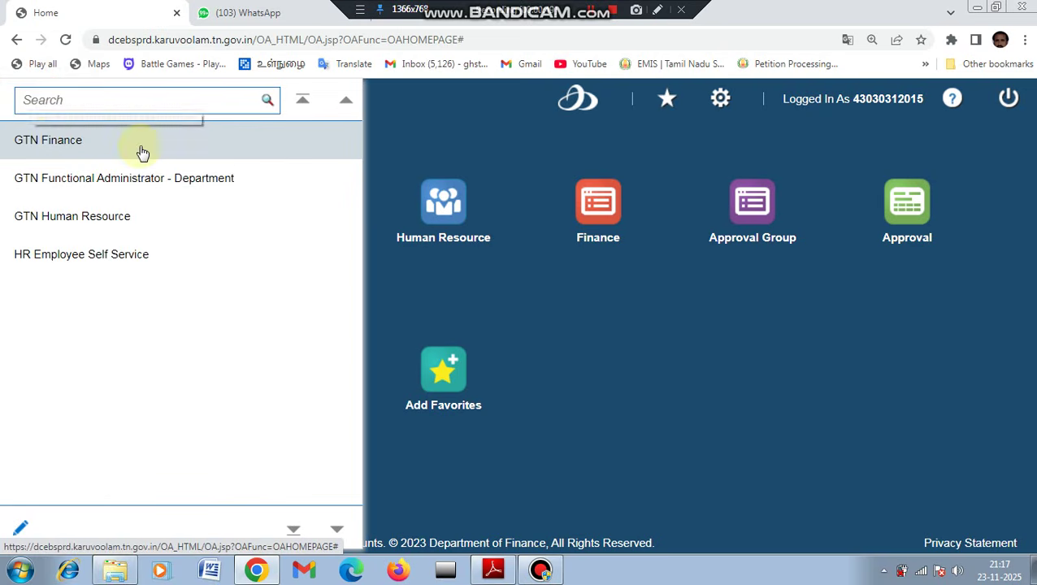
click(181, 187)
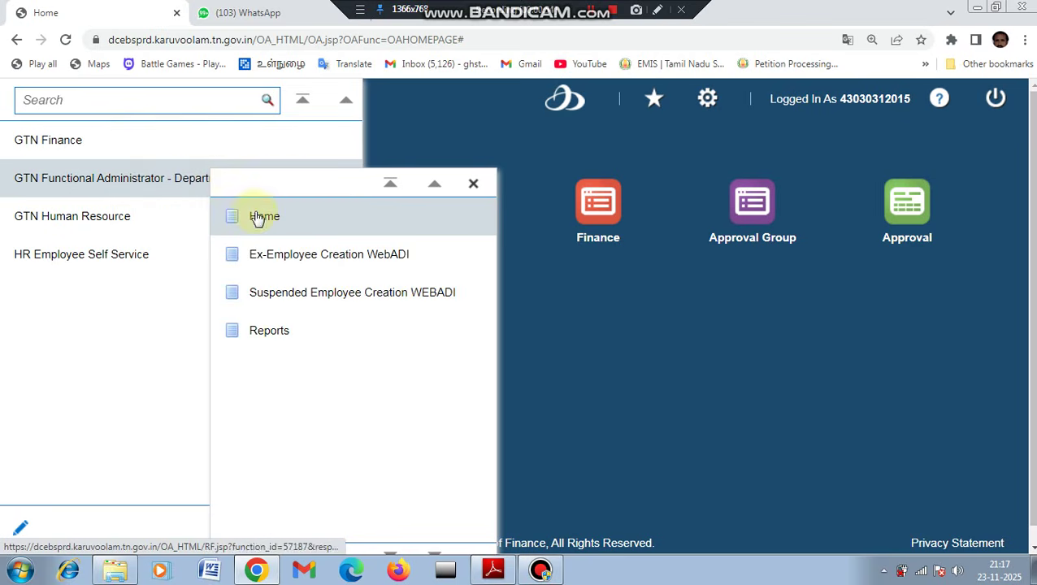
click(255, 216)
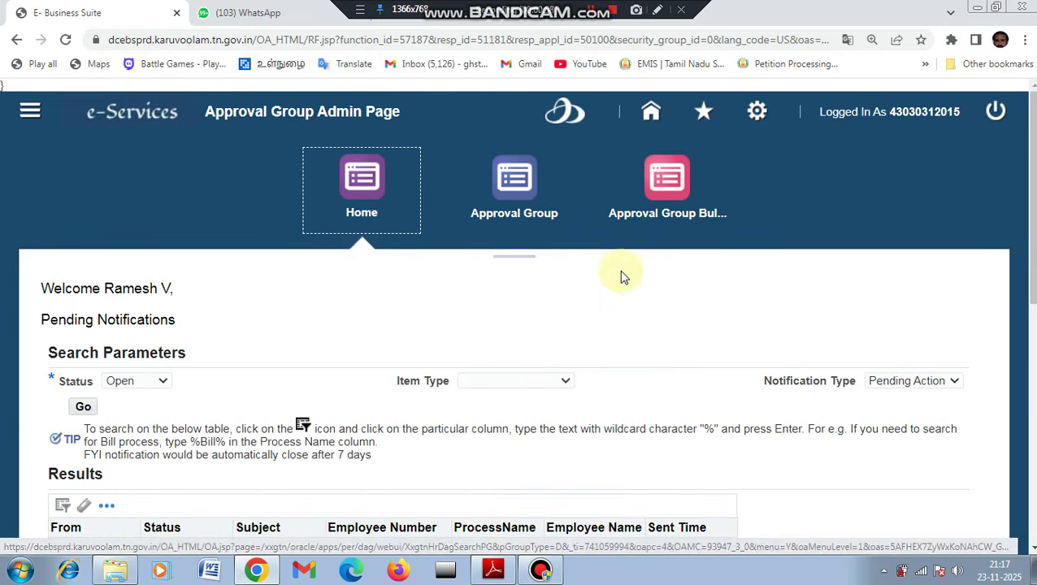
click(527, 217)
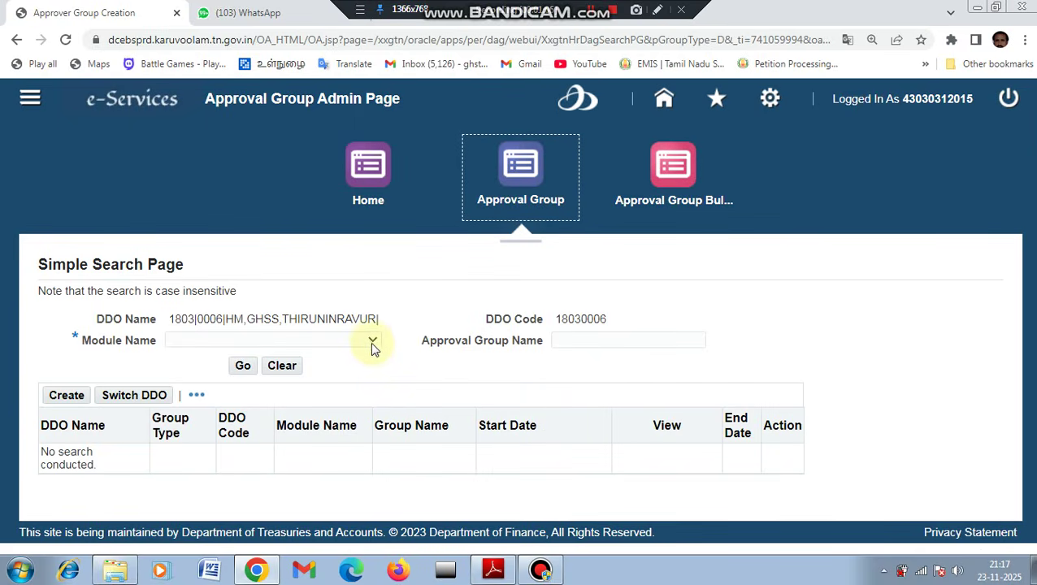
Search approval groups for module HRMS - Service Register(SR).
click(372, 344)
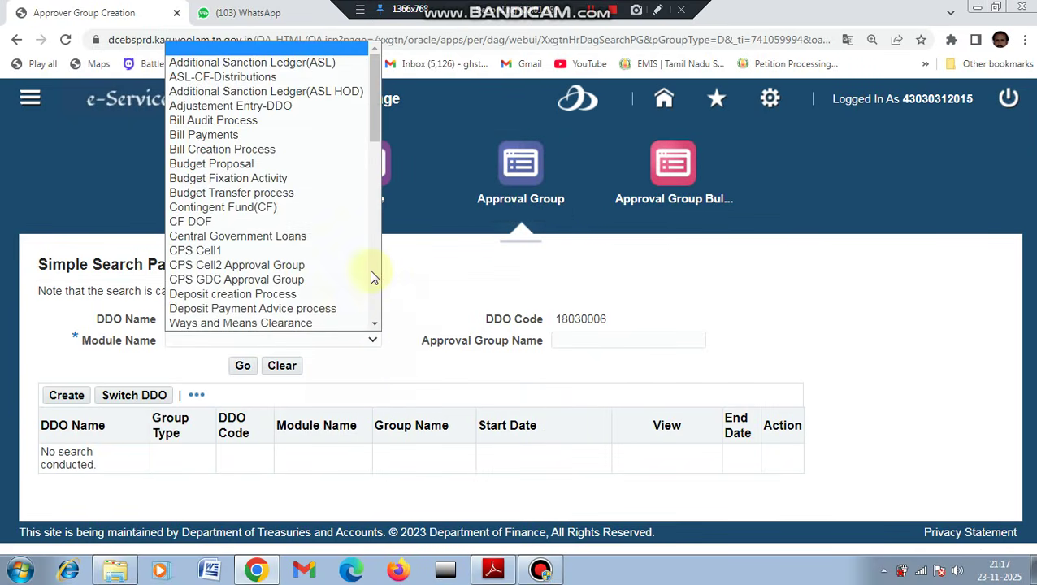
drag(376, 132, 375, 153)
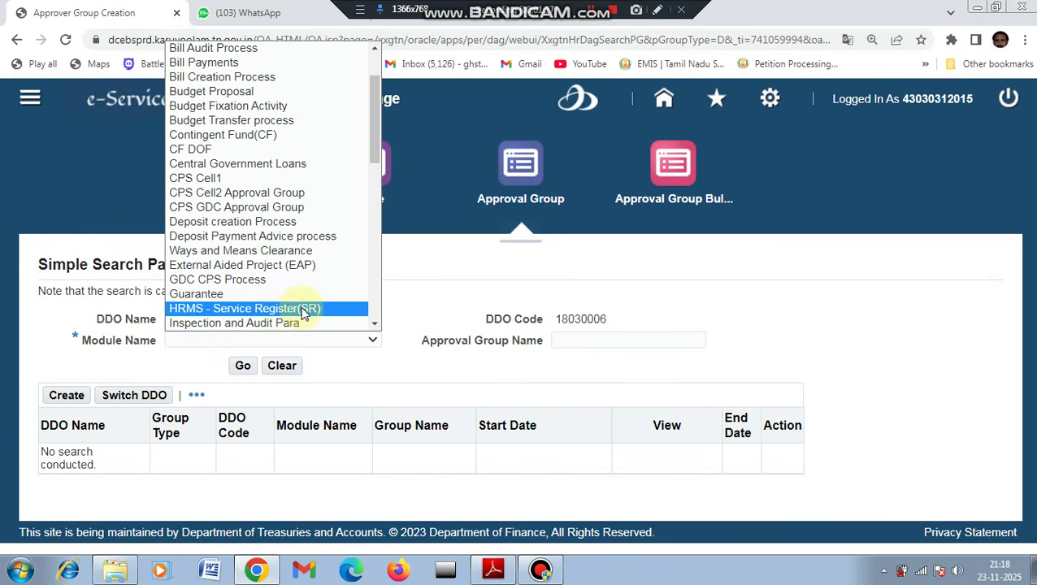
click(299, 310)
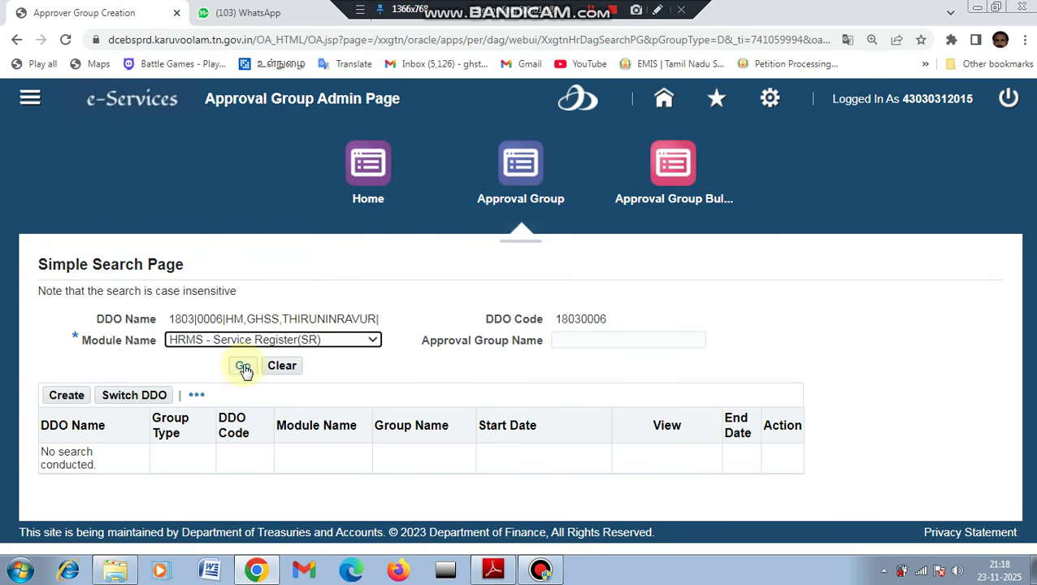
click(243, 367)
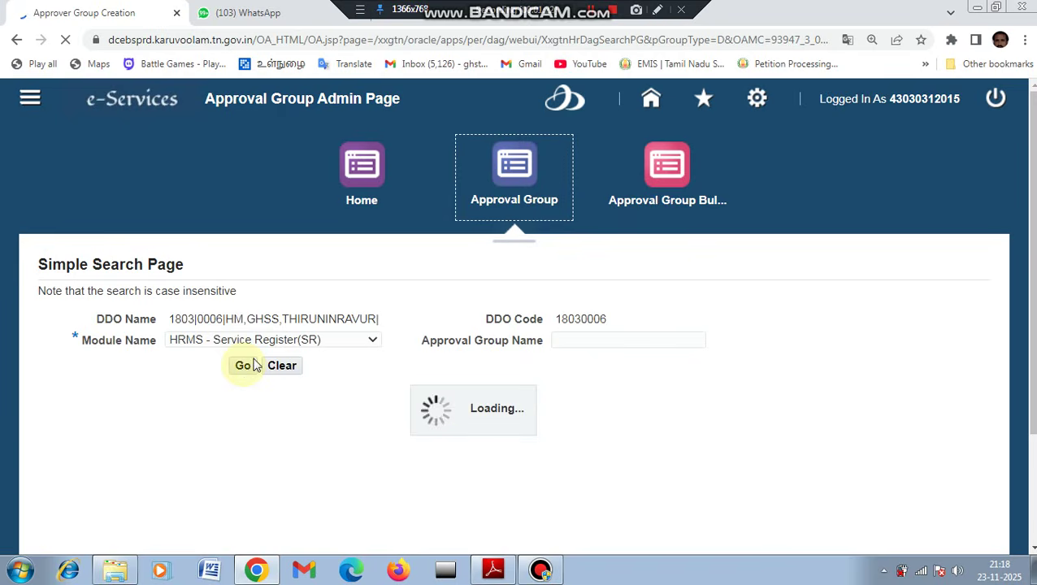
Open the HM CEO THIRUNINRAVUR approval group for editing from the four results.
scroll(862, 240, down, 1)
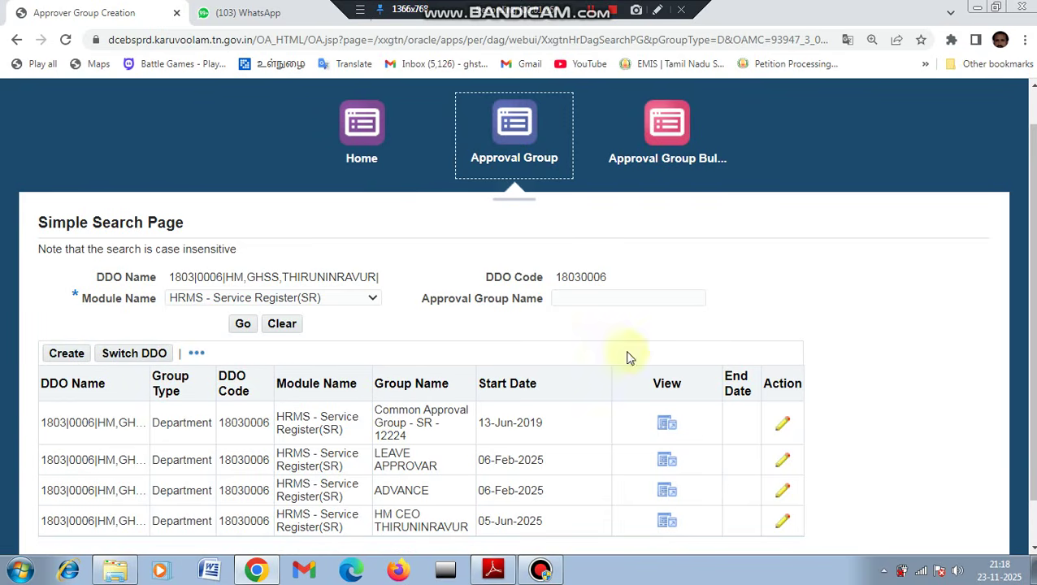
scroll(1031, 285, down, 1)
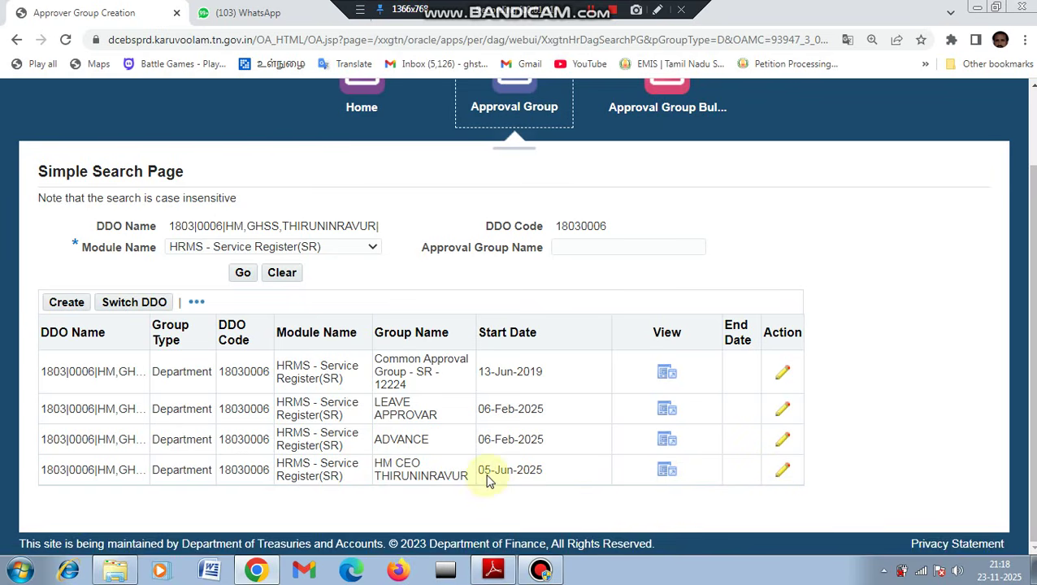
click(782, 478)
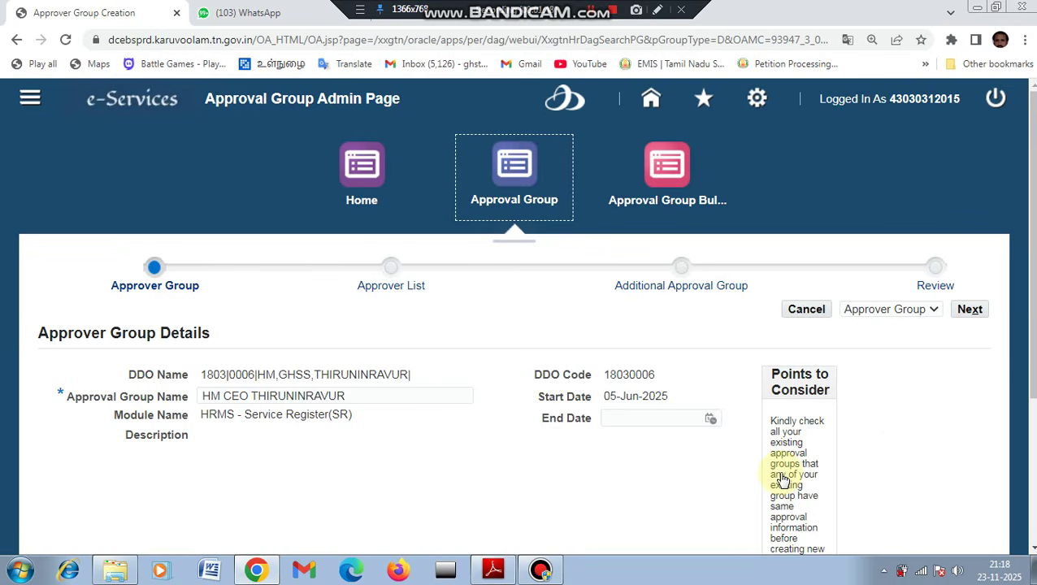
Advance to the Approver List and start reassigning the Initiator's open notifications.
scroll(1030, 336, down, 3)
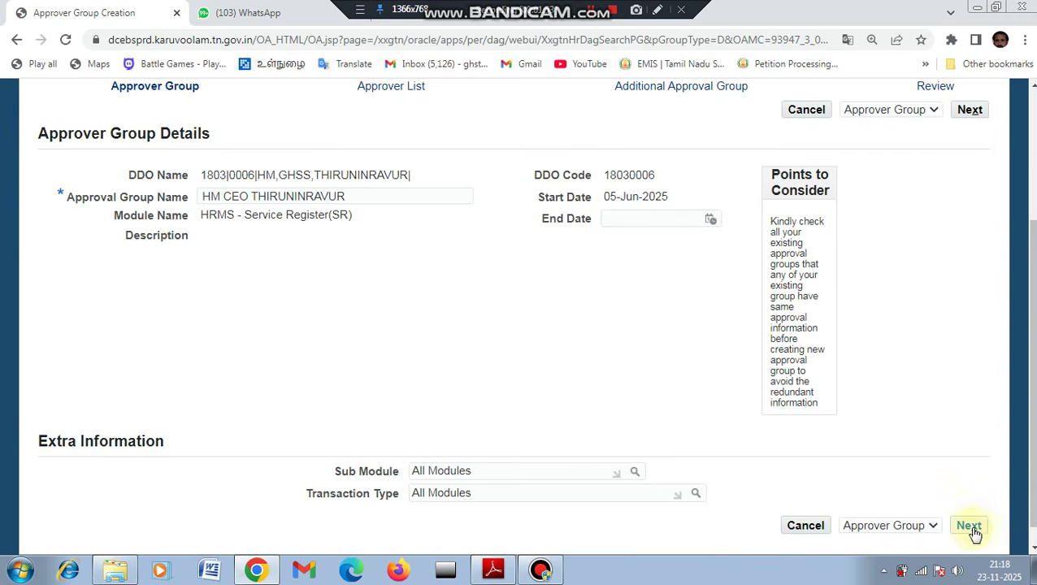
click(970, 528)
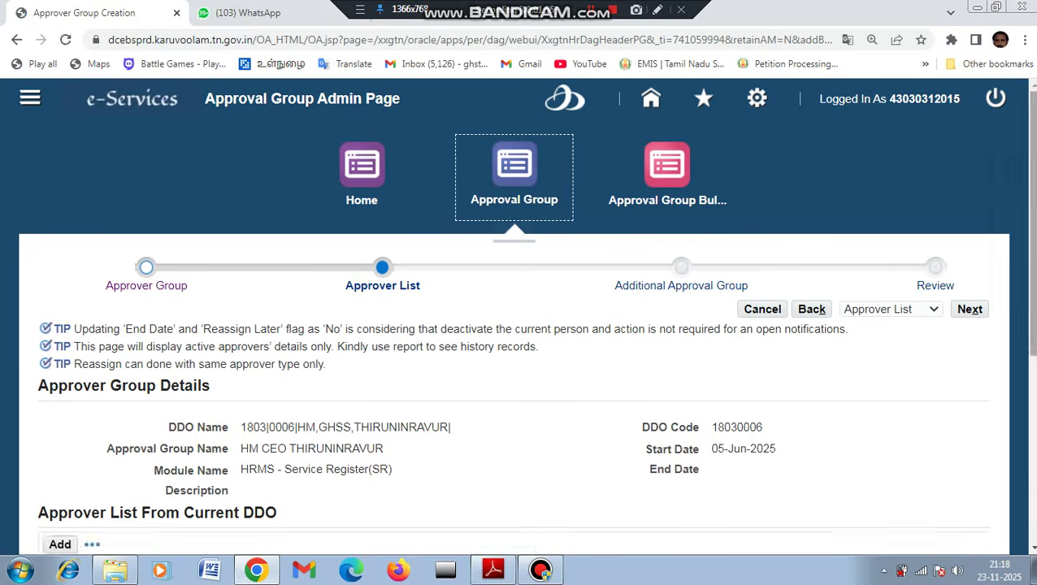
scroll(526, 317, down, 3)
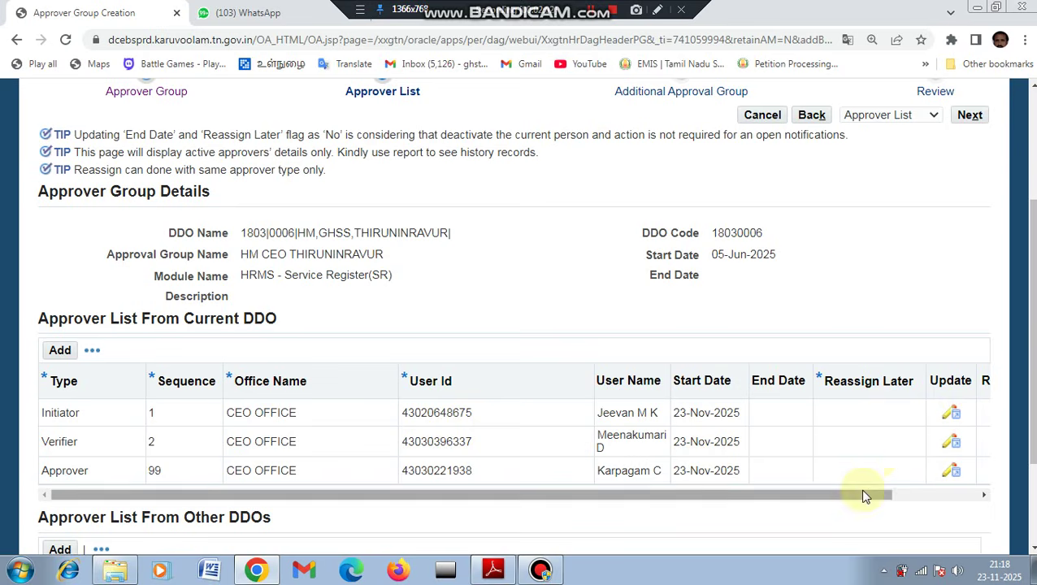
drag(866, 496, 905, 493)
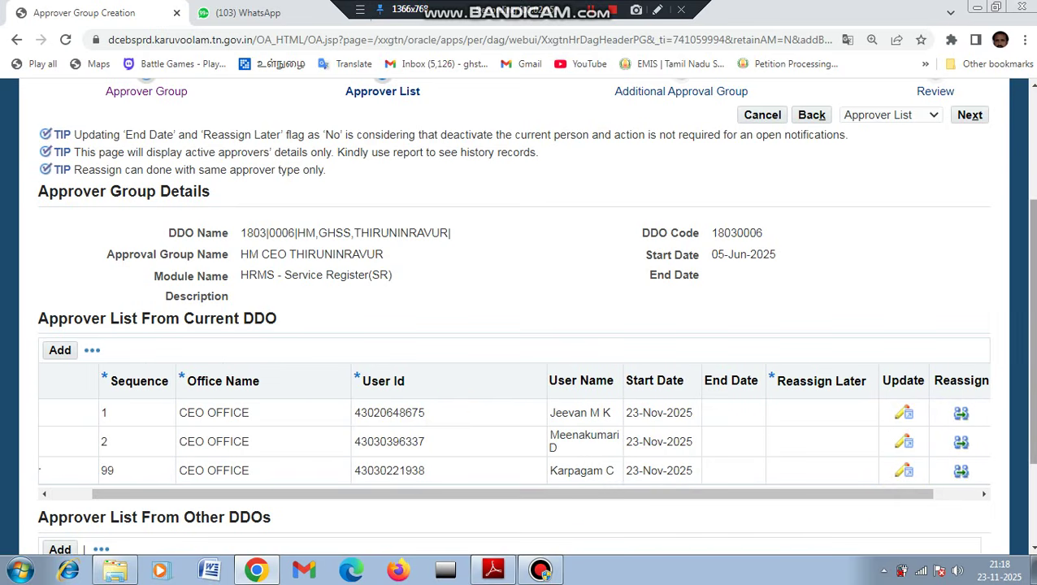
click(963, 418)
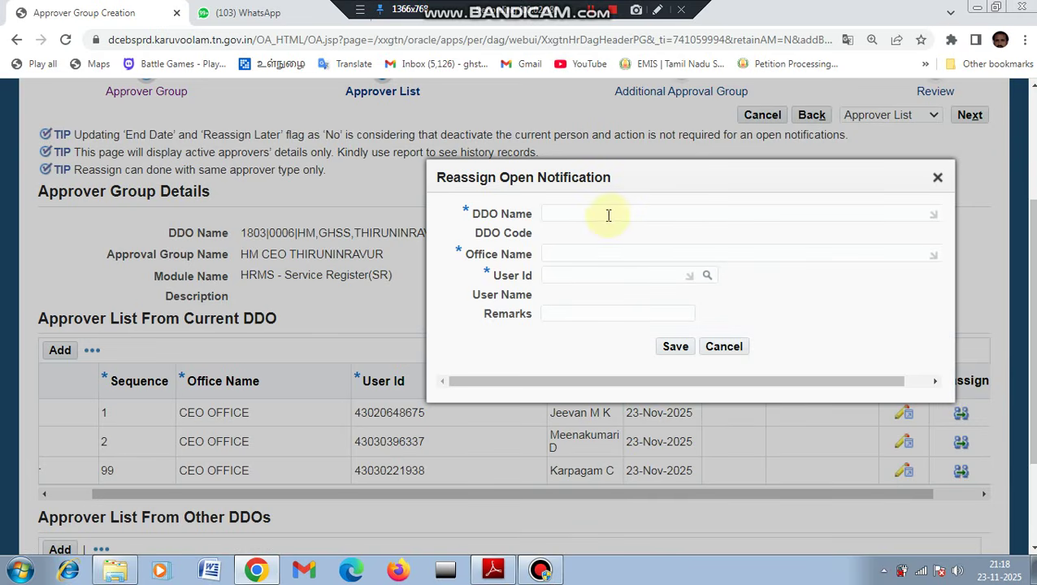
Enter DDO 1801|005 and pick CEO OFFICE as the office for the Initiator reassignment.
click(580, 212)
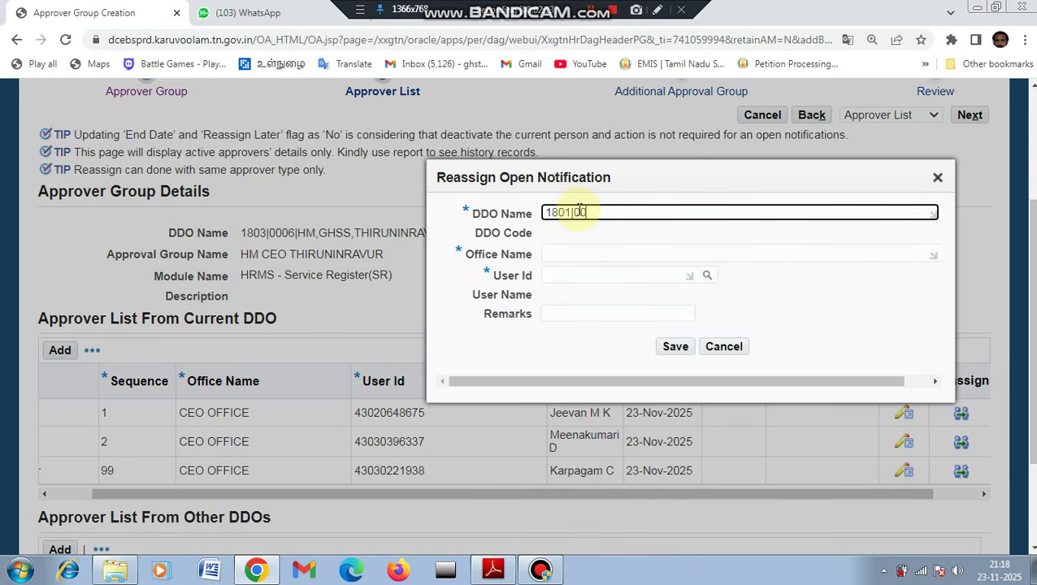
text(1801|0057|CHIEF EDUCATIONAL OFFICER, TIRUVALLUR|)
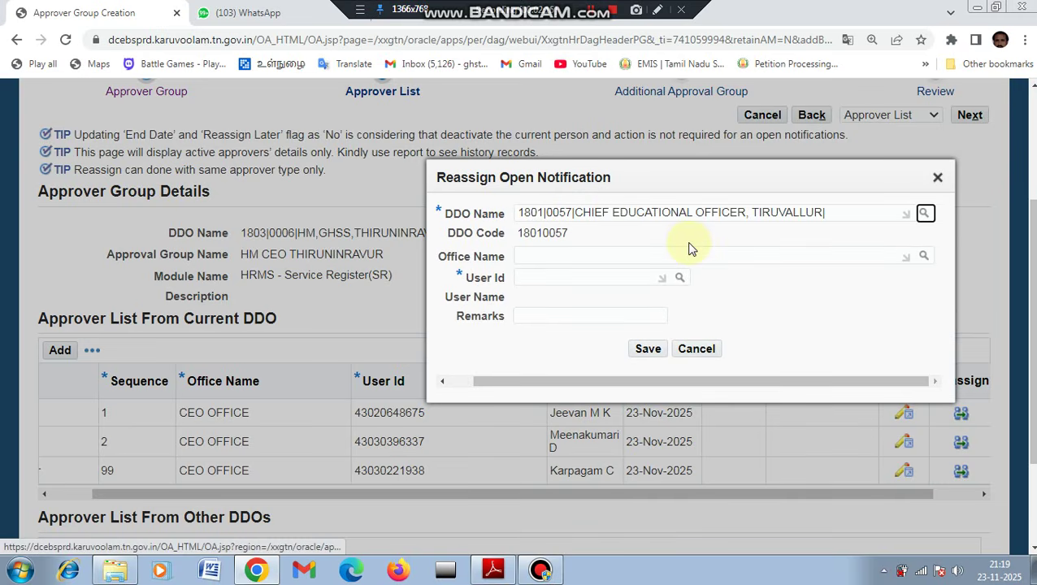
click(922, 259)
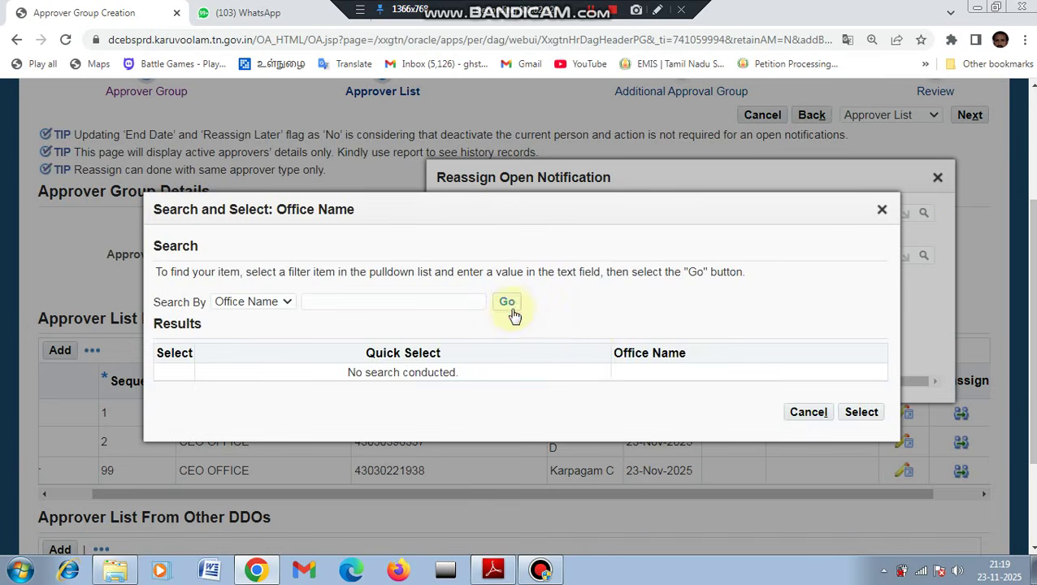
click(511, 310)
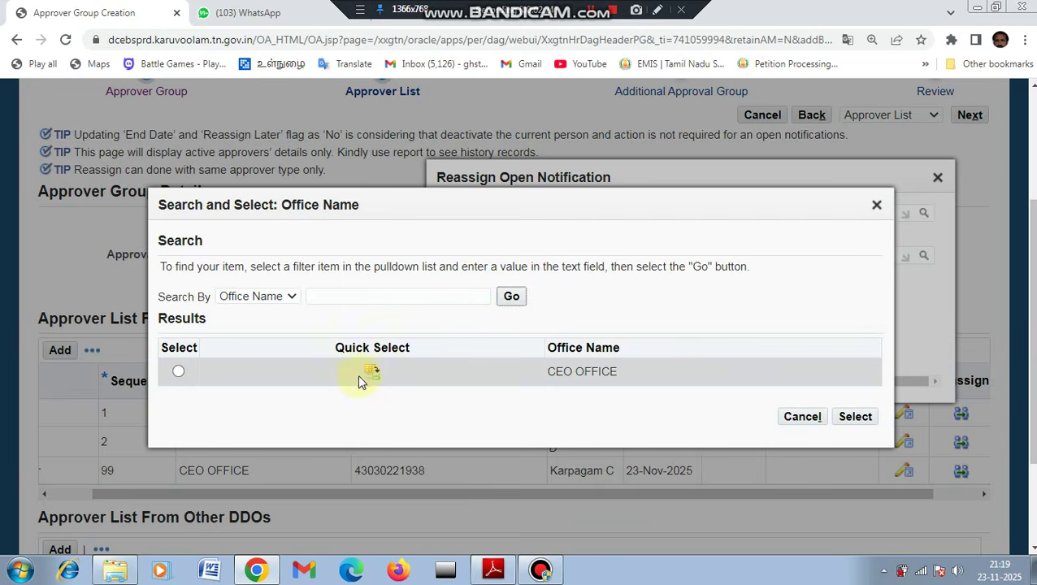
click(370, 373)
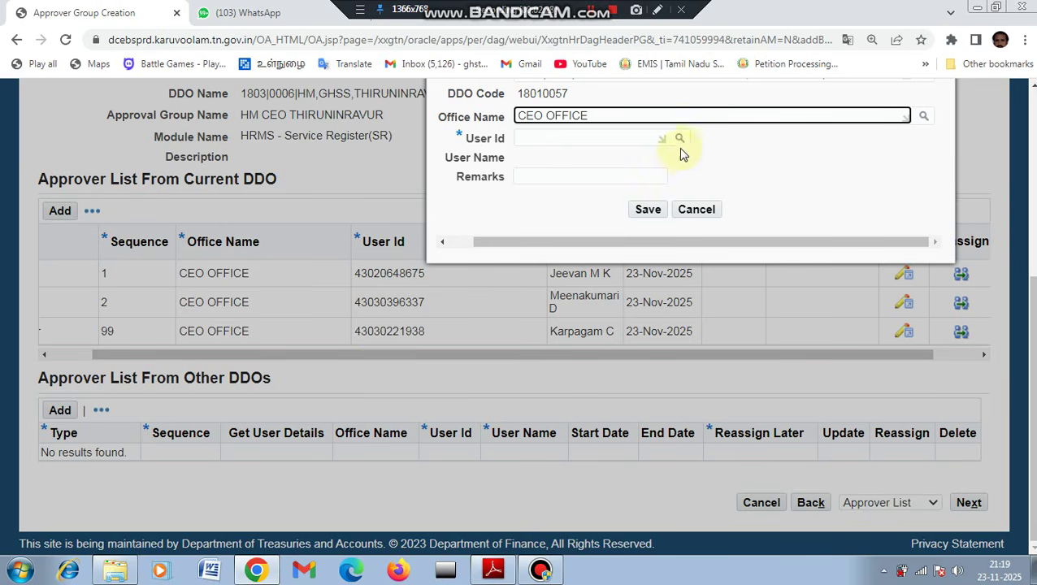
Enter the new user's id, save the Initiator reassignment, and bring up the IFHRMS - Reg.pdf circular.
click(628, 142)
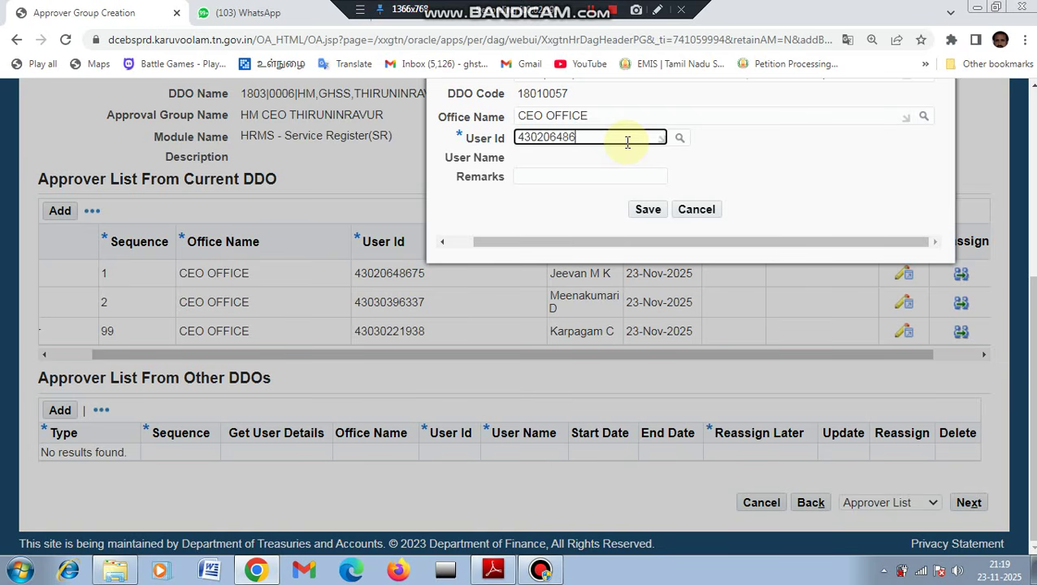
key(Tab)
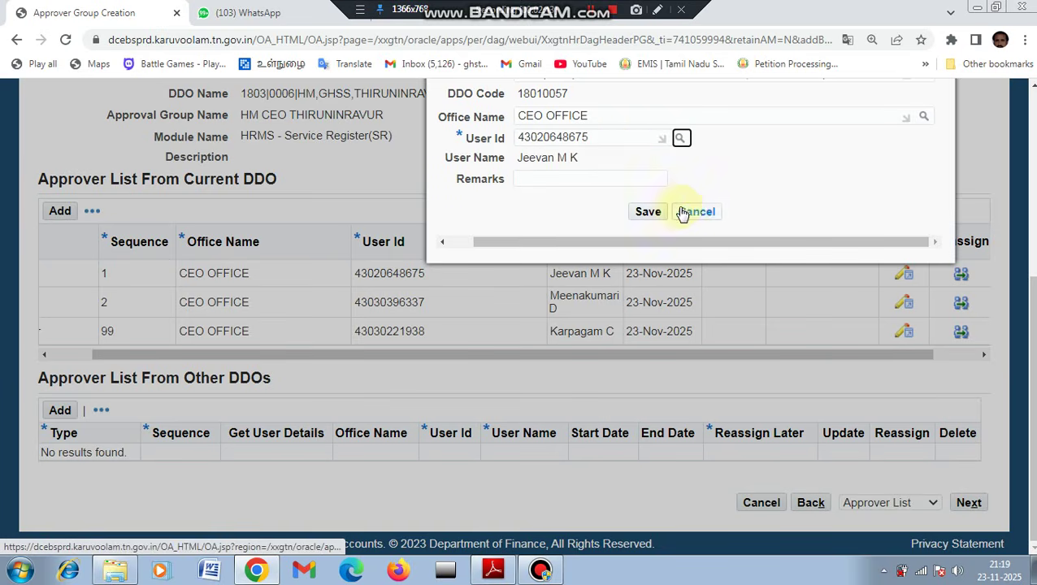
click(650, 214)
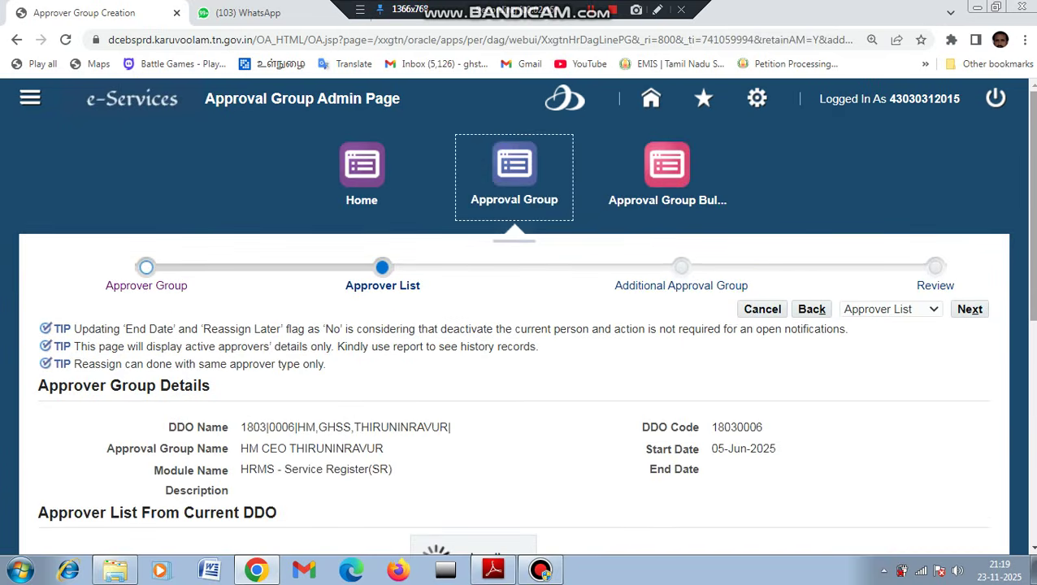
scroll(723, 538, down, 3)
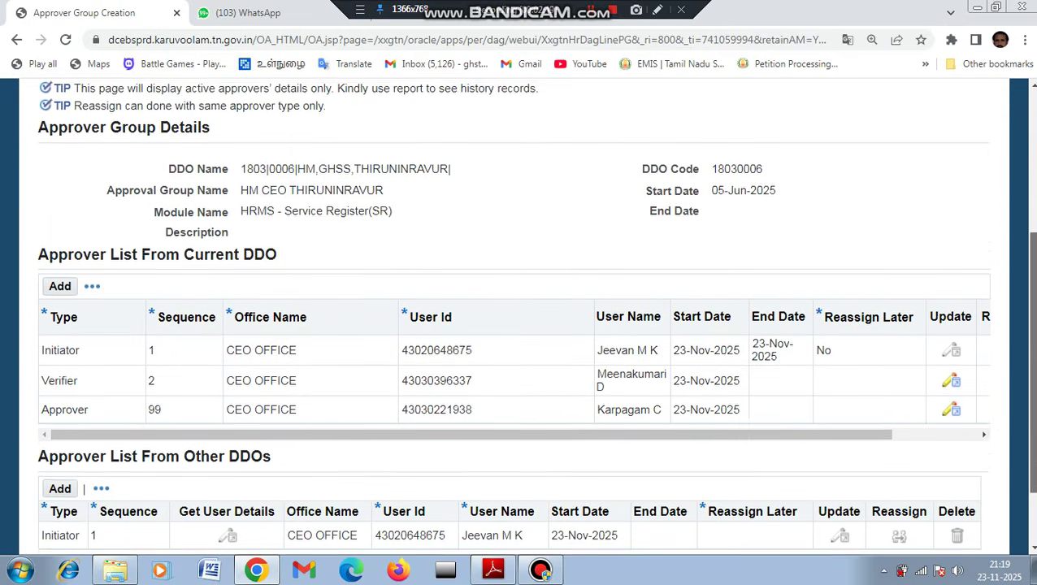
click(492, 569)
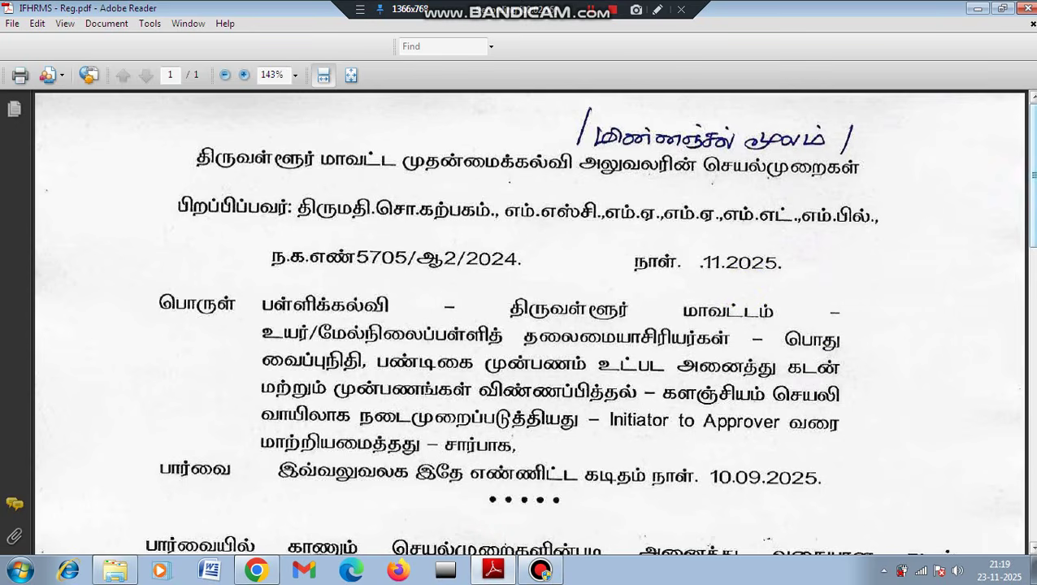
Read down the Reg.pdf circular, then minimize Adobe Reader to return to the approver group.
scroll(1029, 212, down, 3)
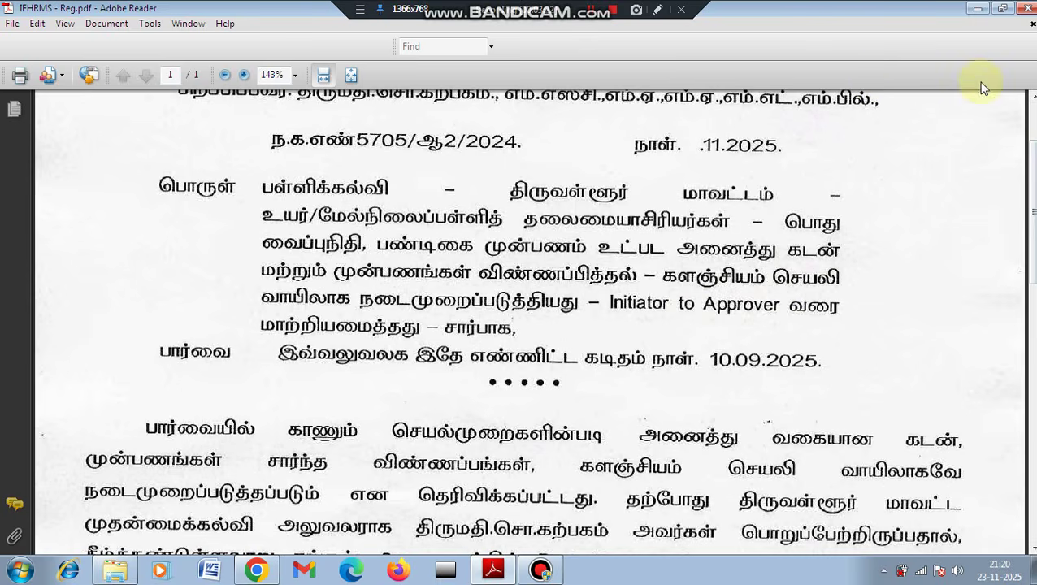
click(977, 10)
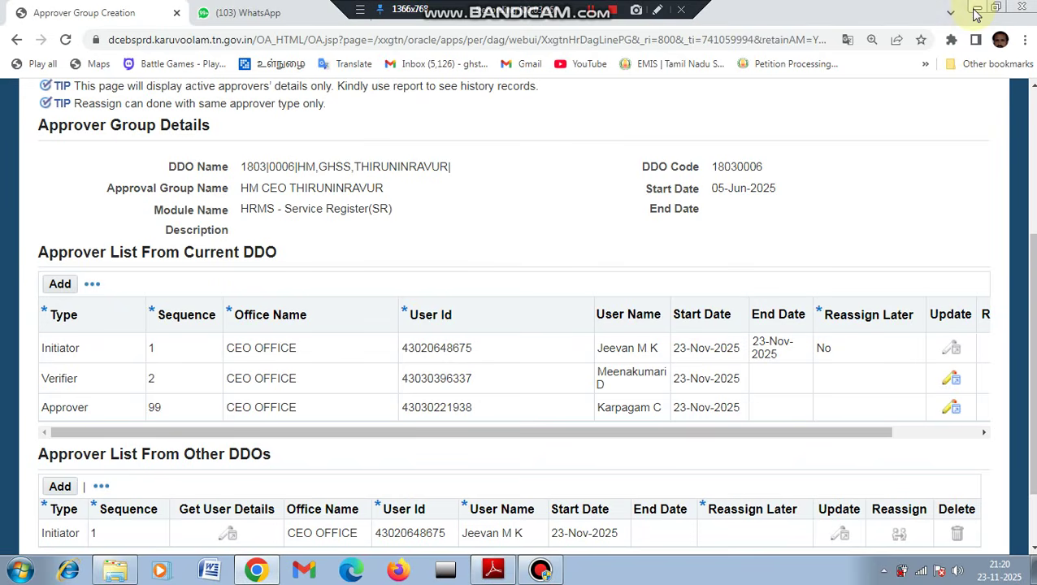
Start reassigning the sequence-2 verifier and enter DDO 1801|0057.
click(874, 437)
drag(874, 436, 944, 440)
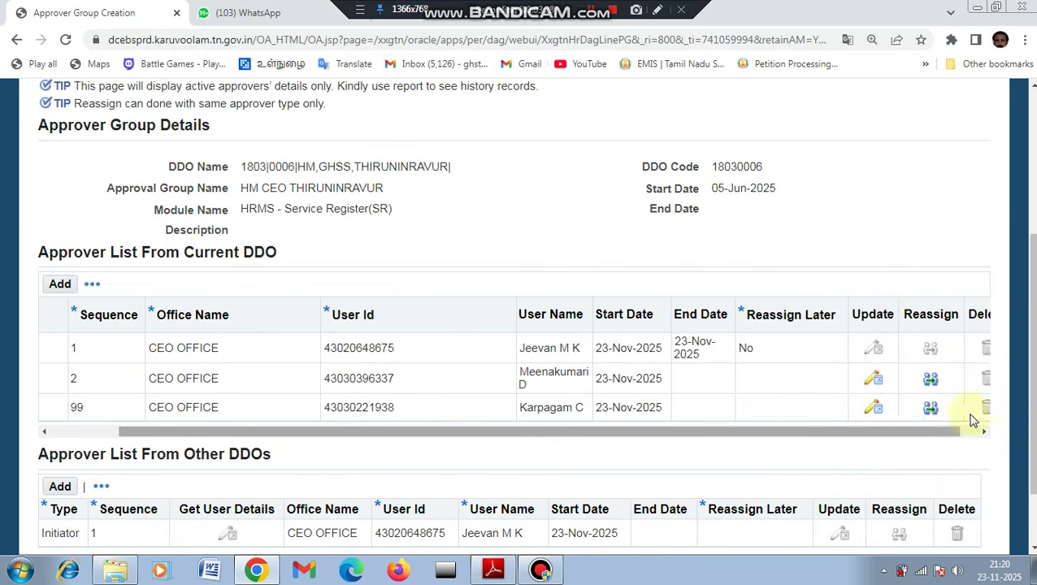
click(931, 379)
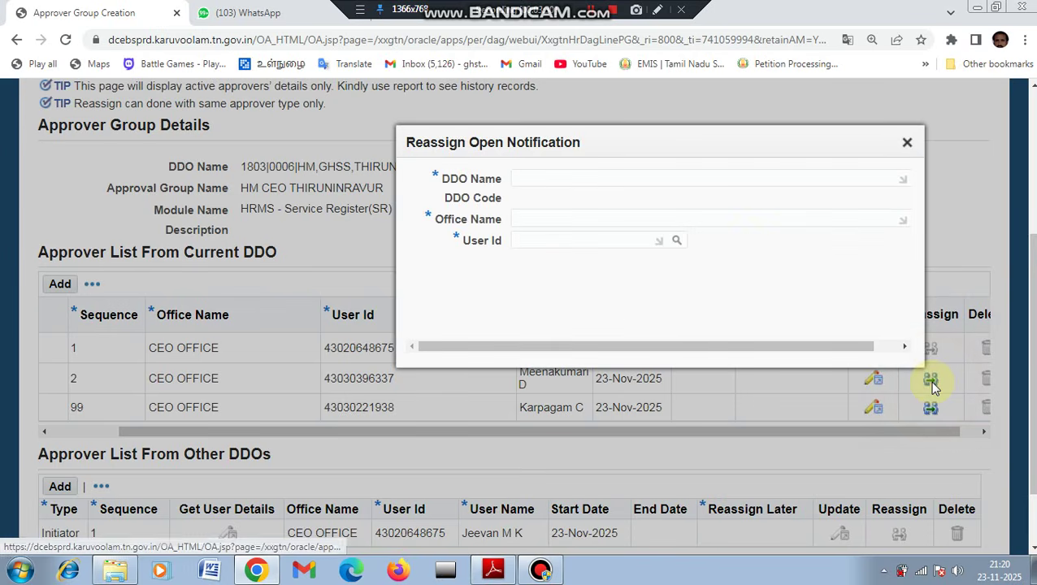
click(545, 177)
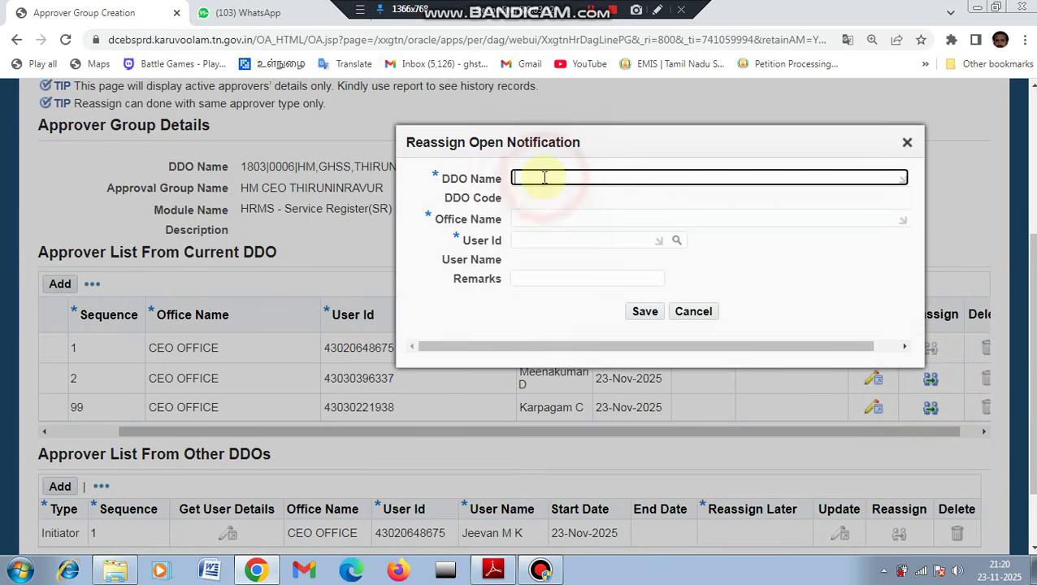
text(1801|00)
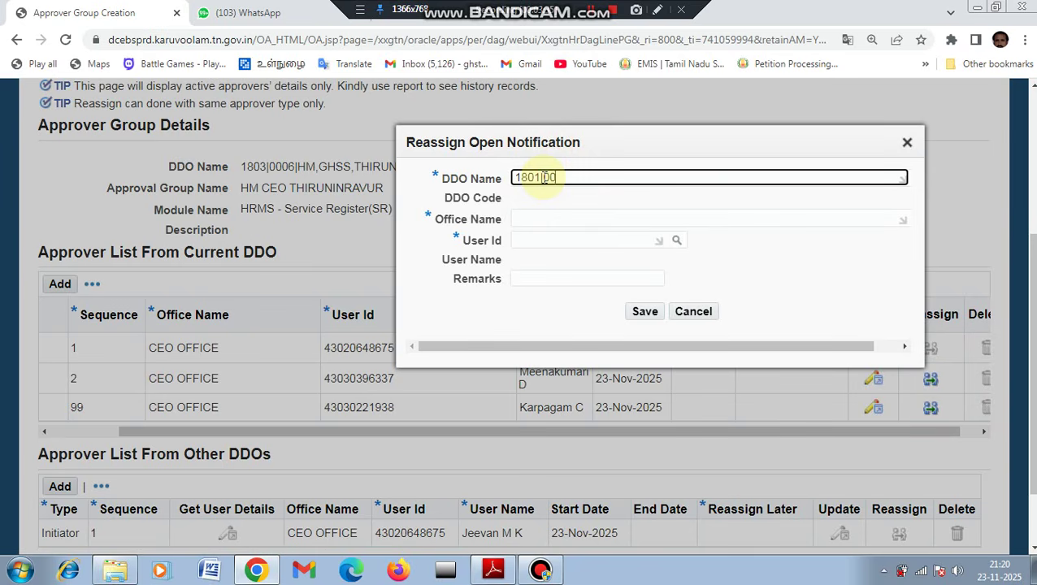
text(57)
key(Tab)
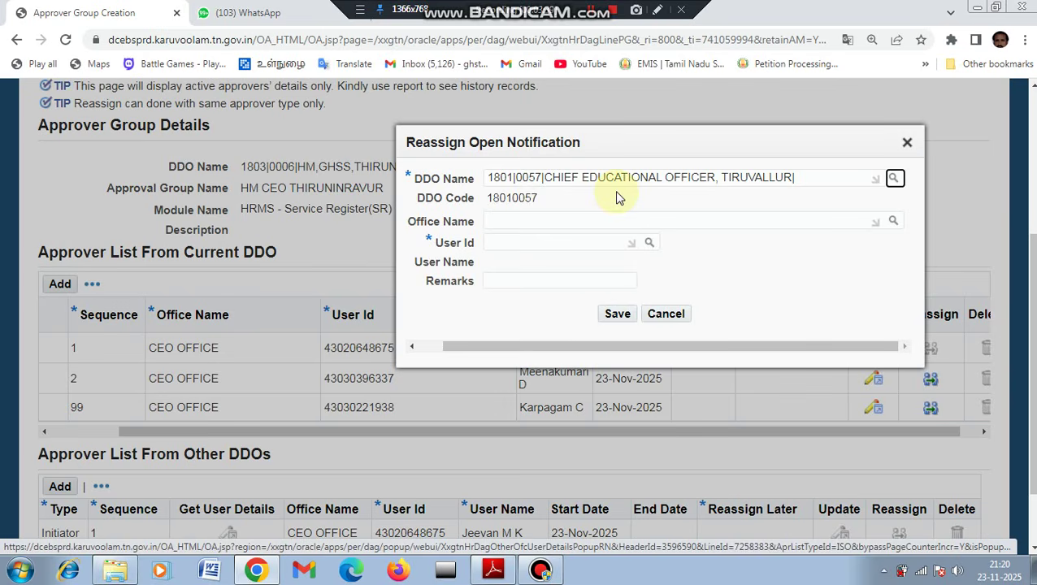
click(894, 222)
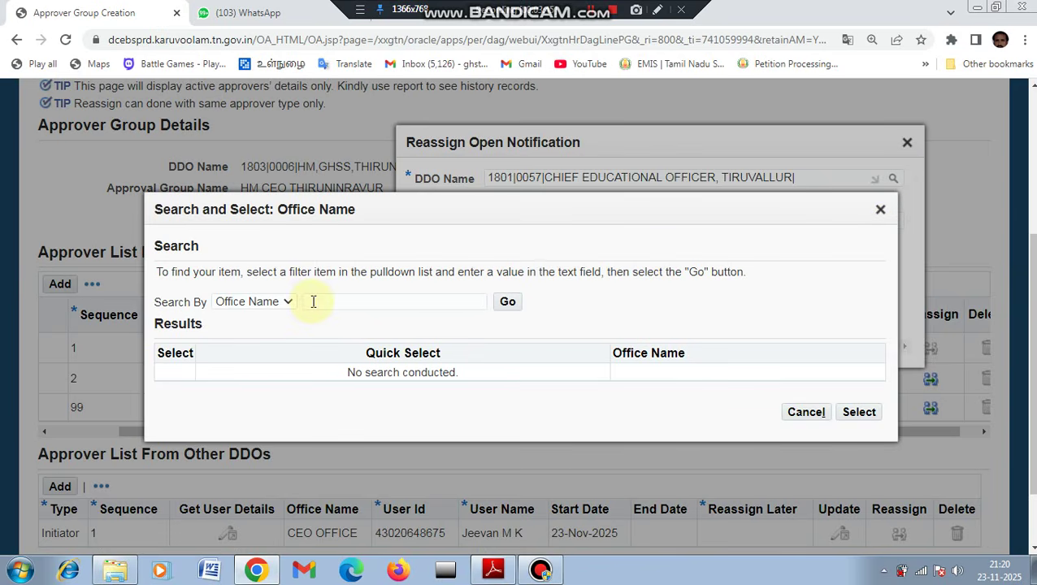
Clear a mistaken office search term and select CEO OFFICE as the office name.
click(313, 302)
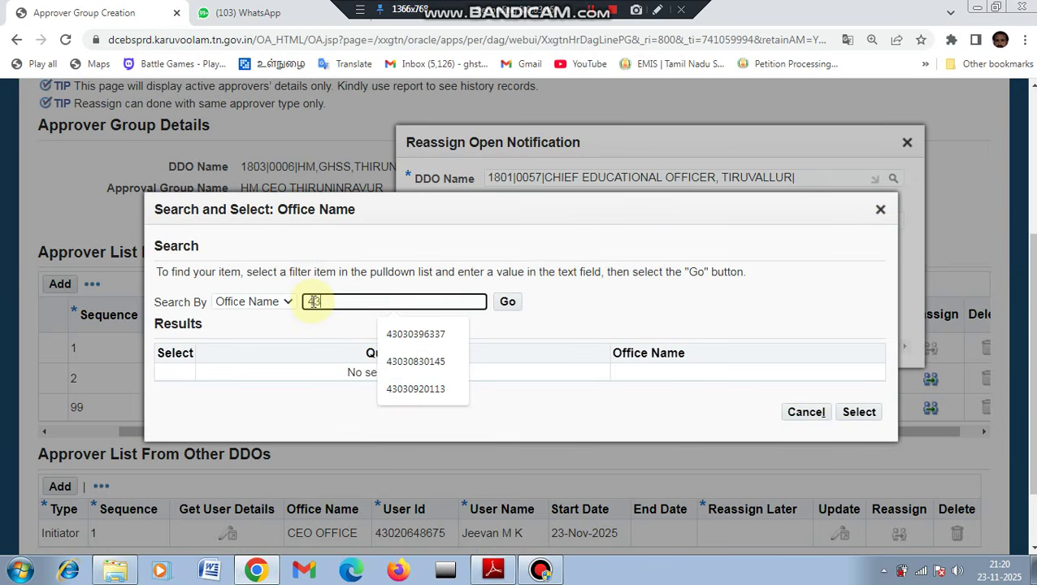
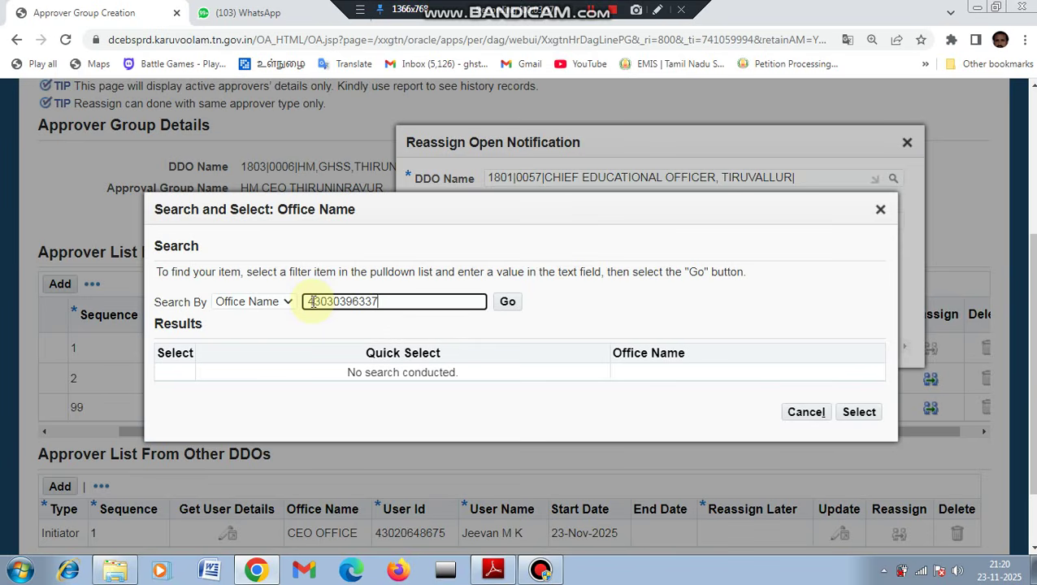
key(Tab)
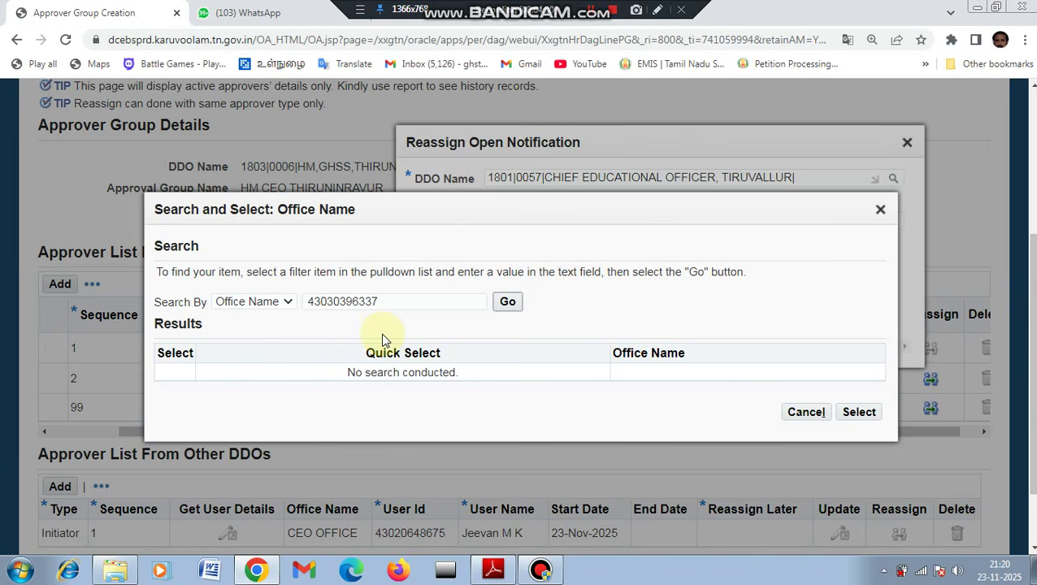
triple_click(391, 301)
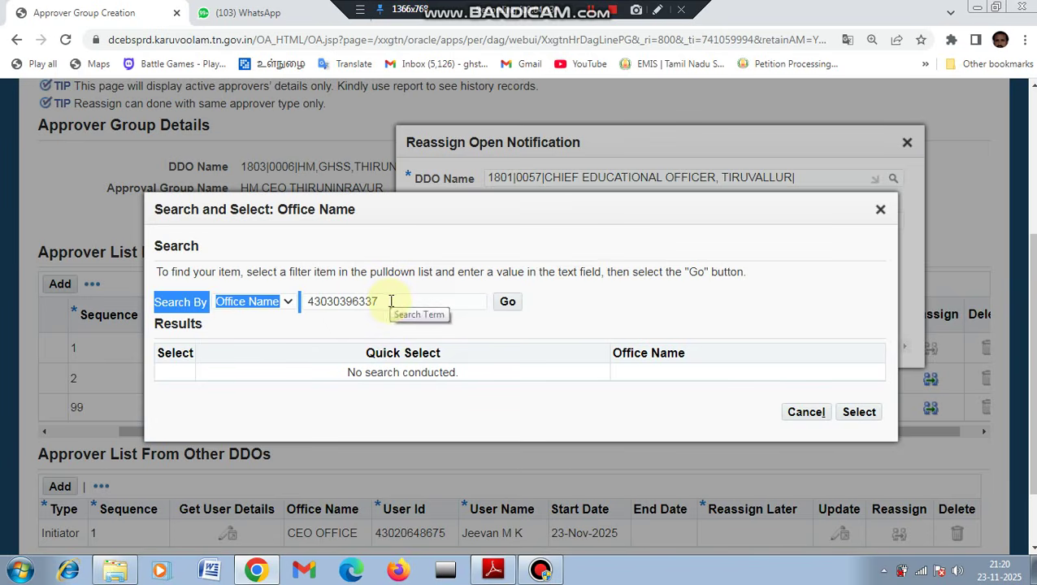
double_click(391, 302)
key(BackSpace)
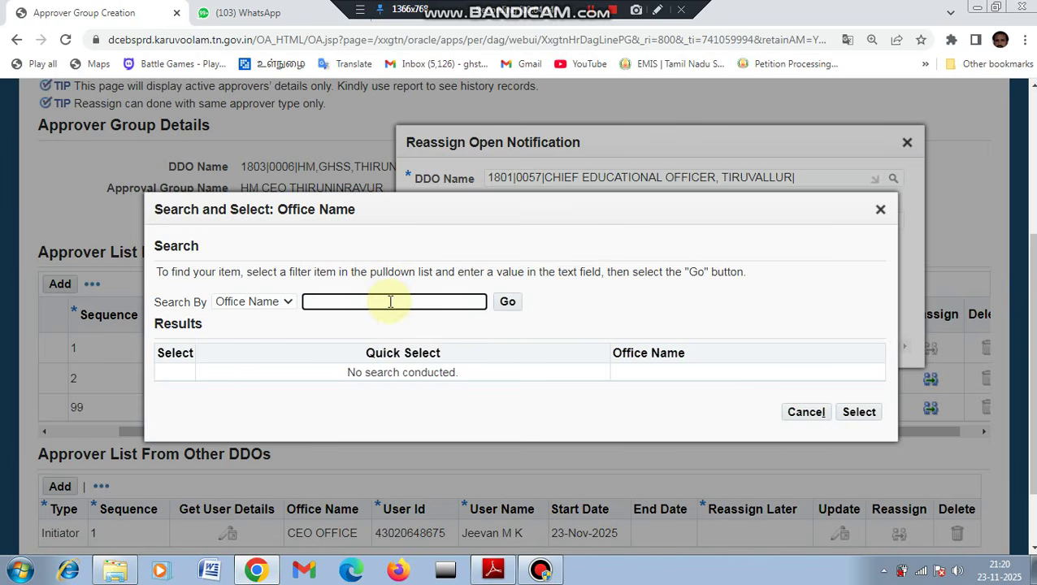
click(506, 304)
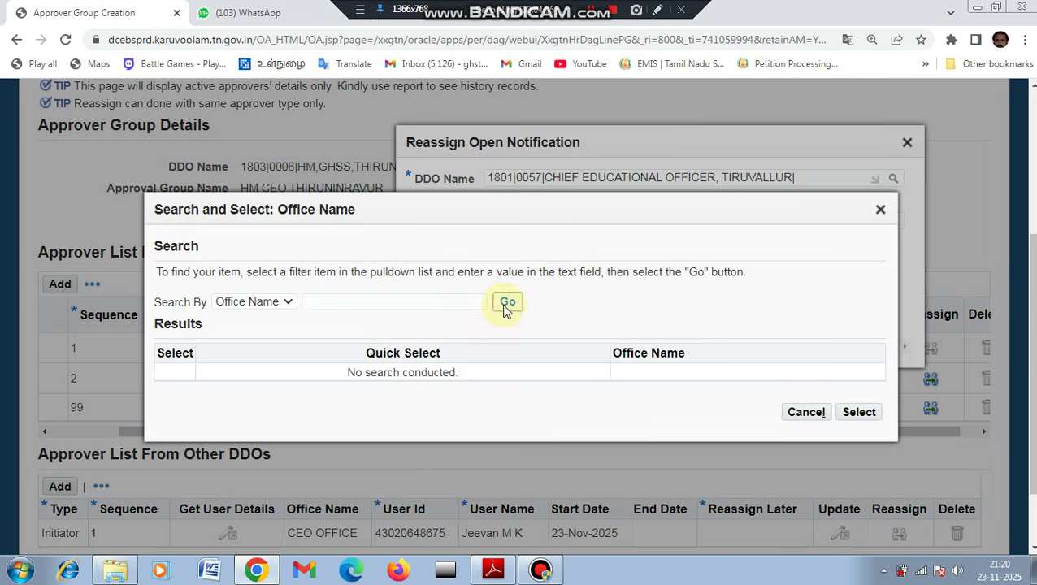
click(374, 373)
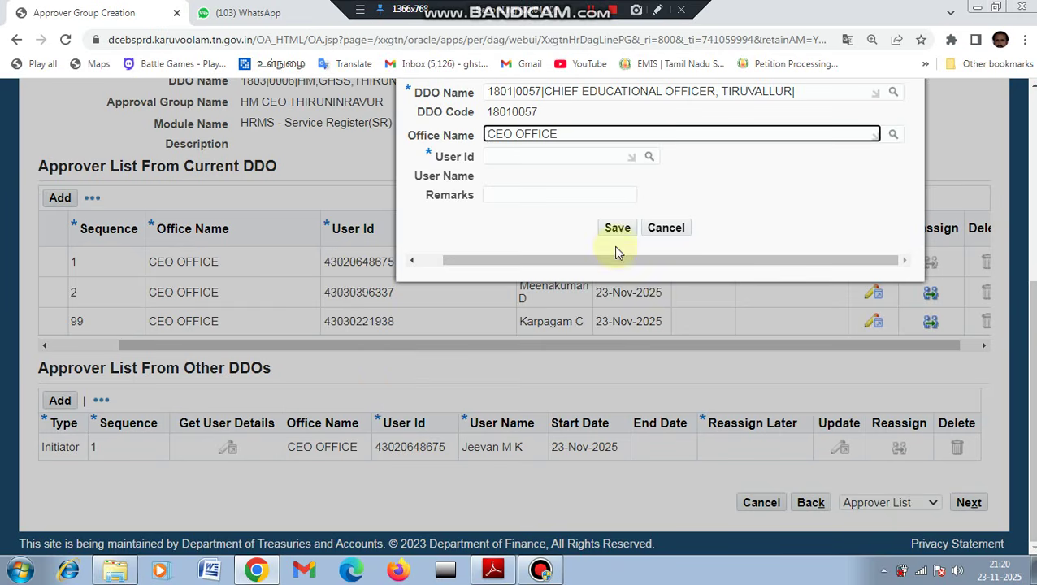
Enter the new verifier's user id, let the name resolve, and save the reassignment.
click(497, 159)
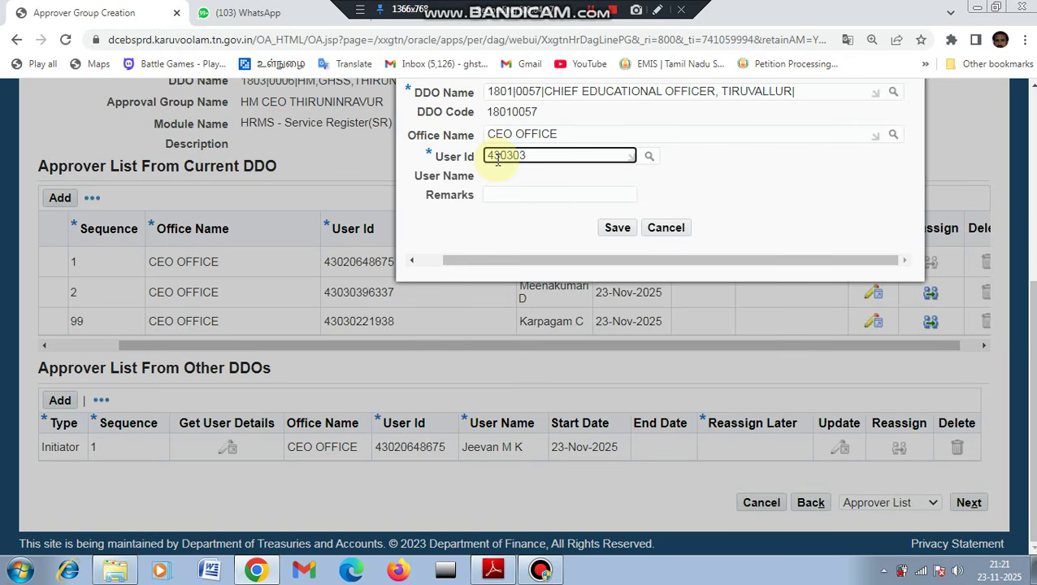
key(Tab)
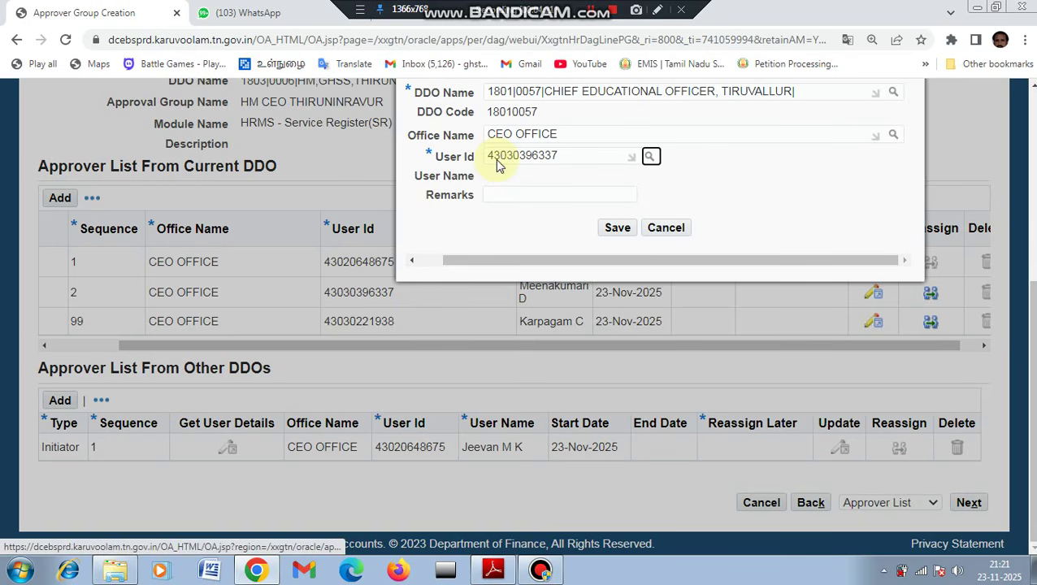
click(622, 231)
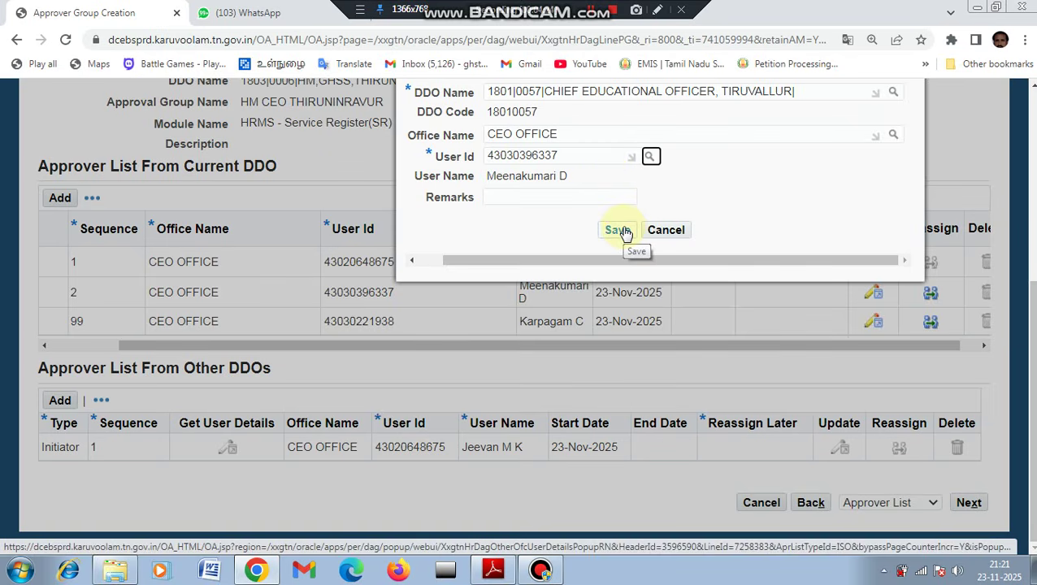
click(620, 231)
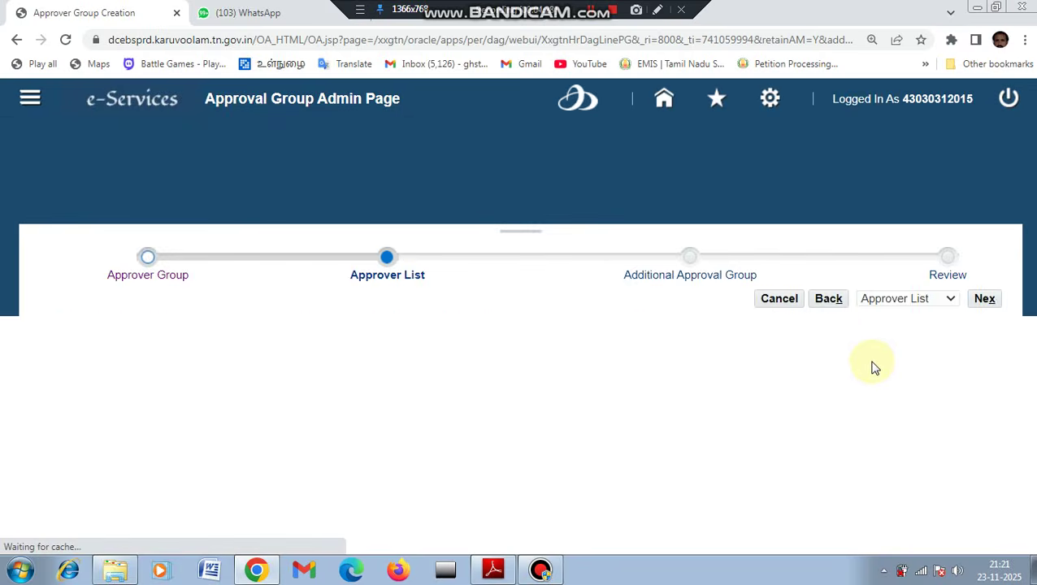
Start reassigning the sequence-99 approver and enter the Tiruvallur DDO 1801|0057.
scroll(915, 376, down, 4)
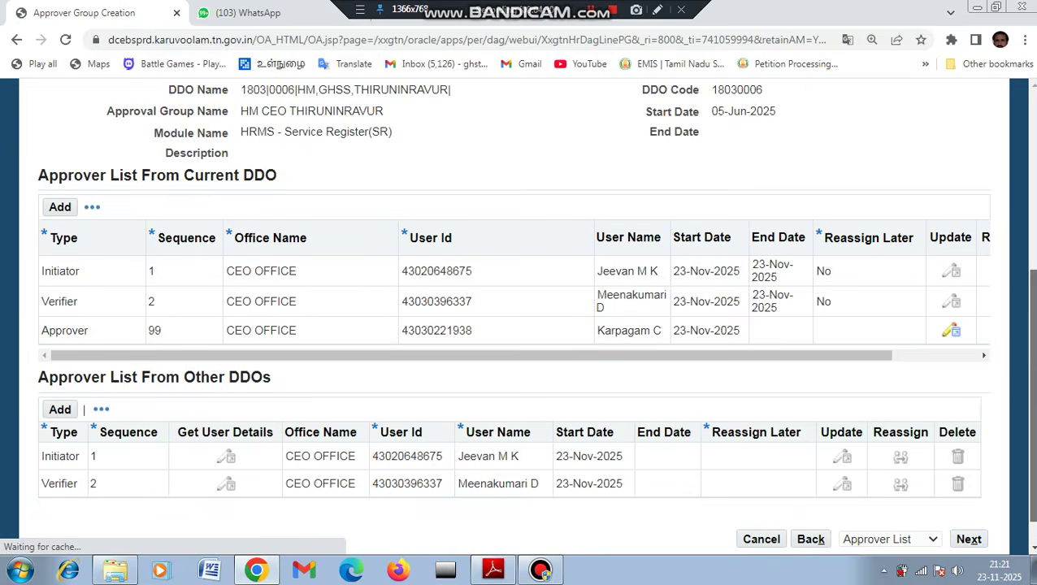
drag(879, 353, 943, 348)
click(919, 332)
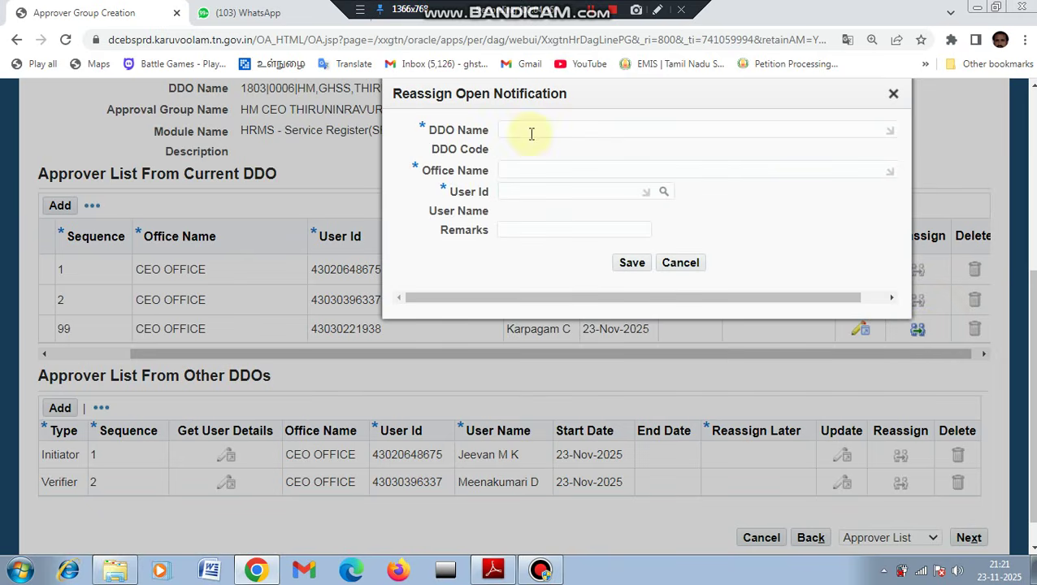
click(529, 132)
text(180180)
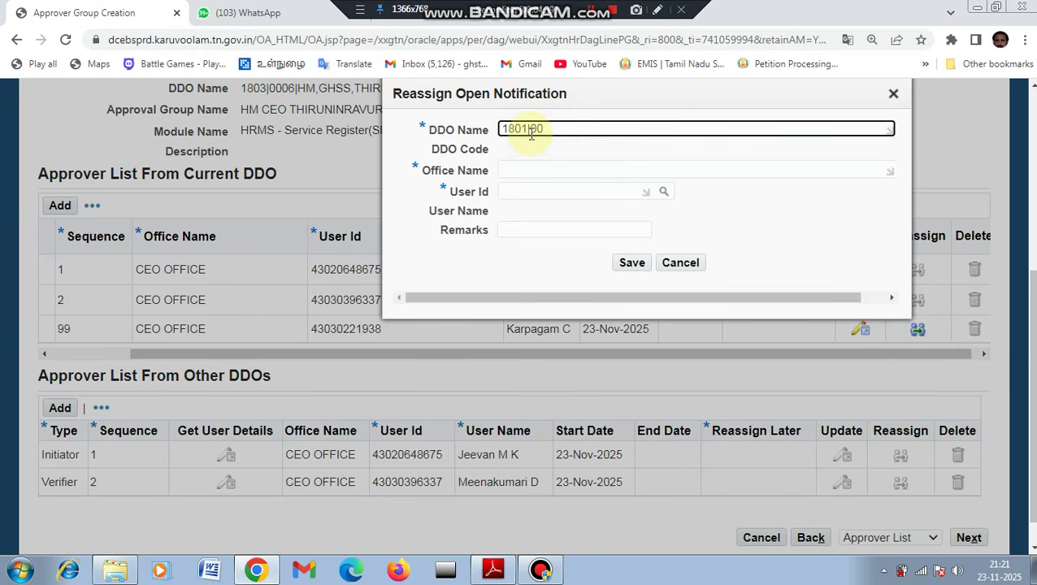
text(7)
key(Tab)
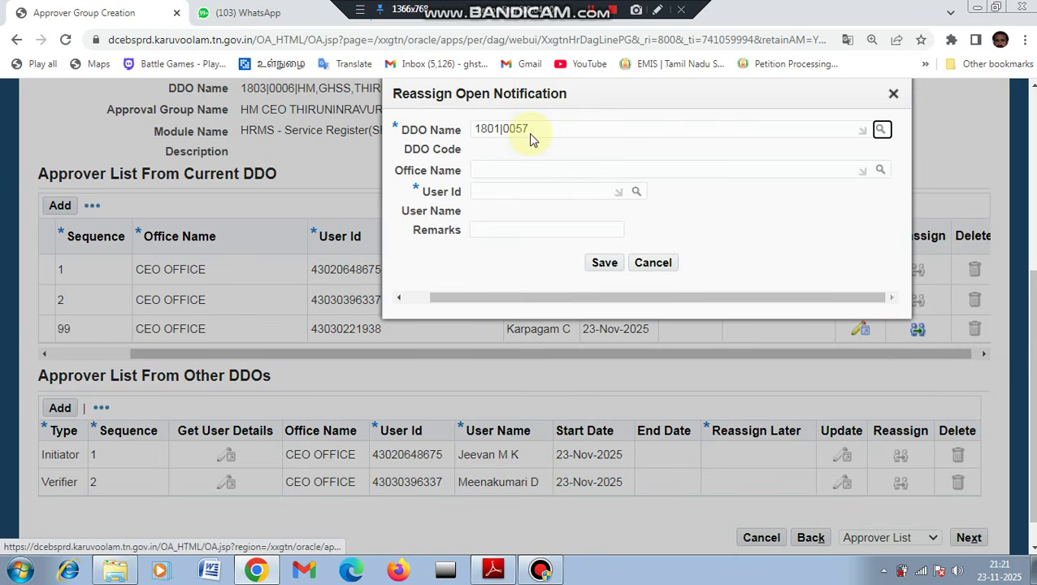
Select CEO OFFICE as the office, enter the approver's user id, and save.
click(880, 173)
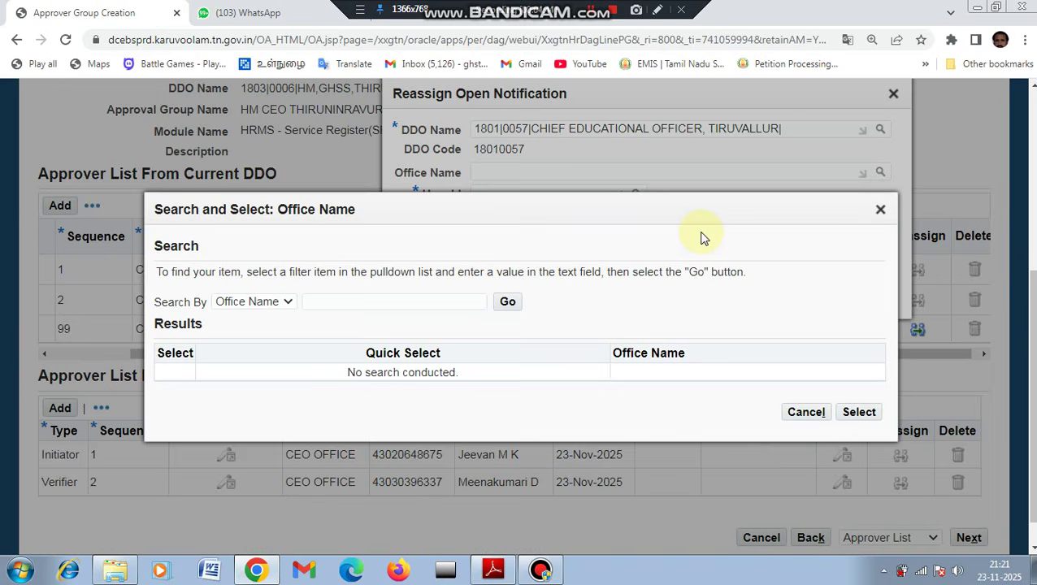
click(387, 302)
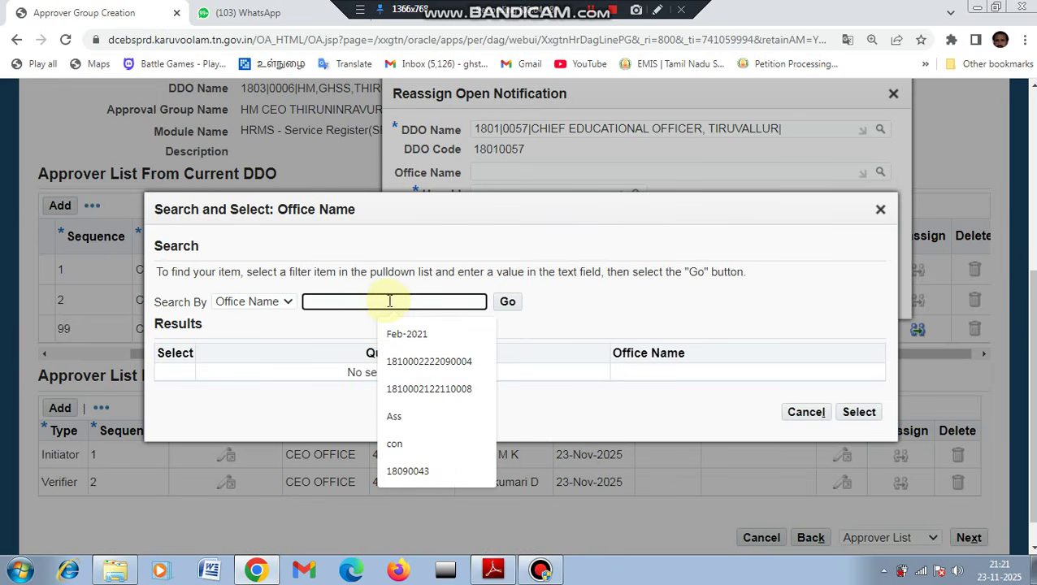
click(507, 301)
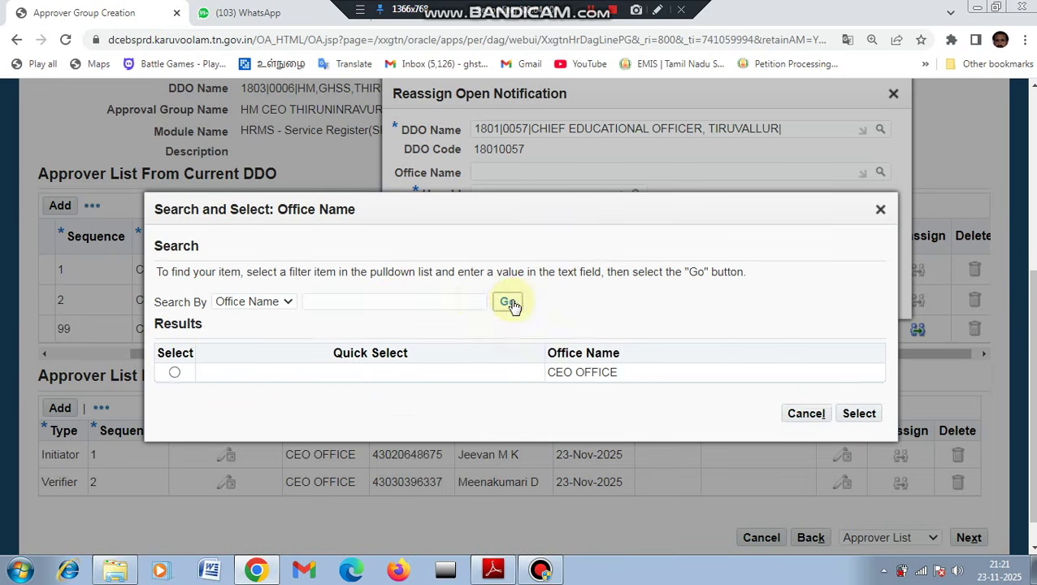
click(374, 375)
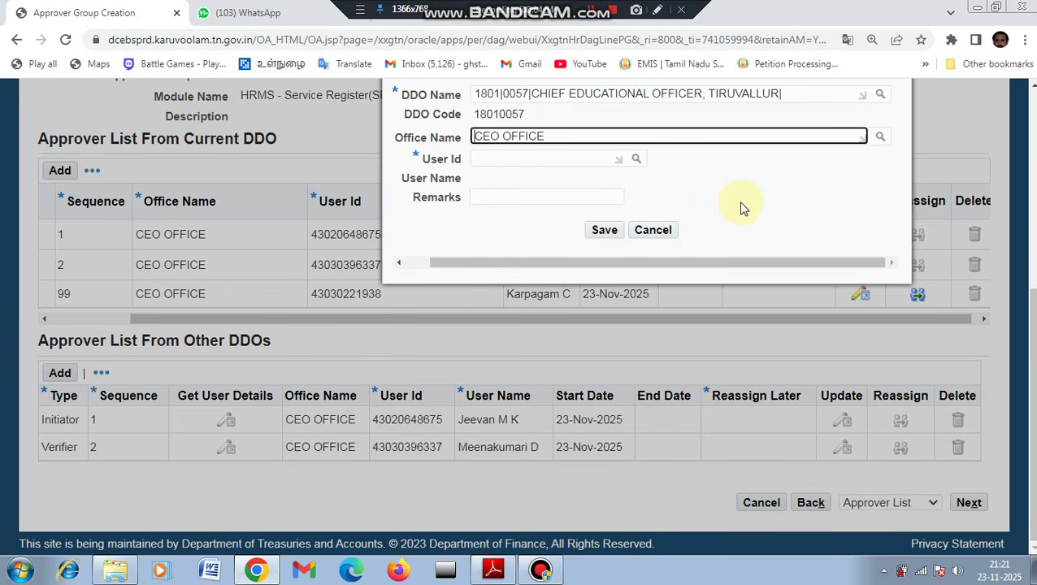
click(525, 159)
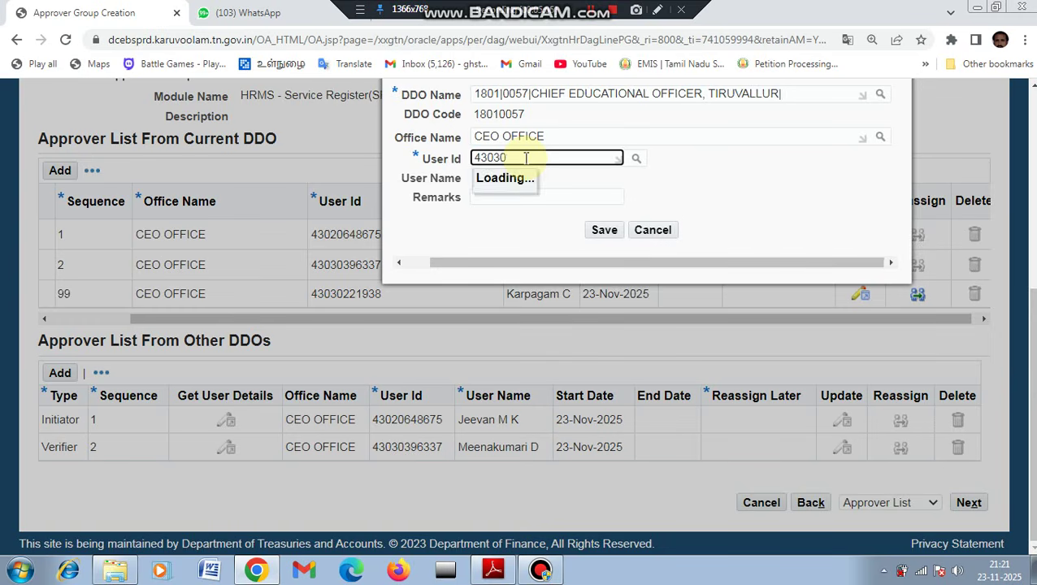
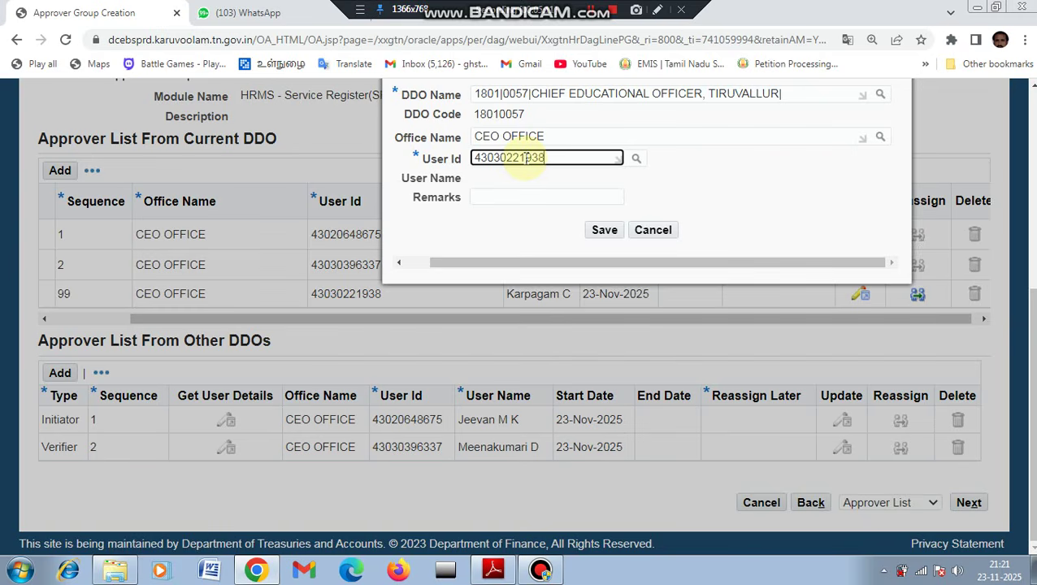
key(Tab)
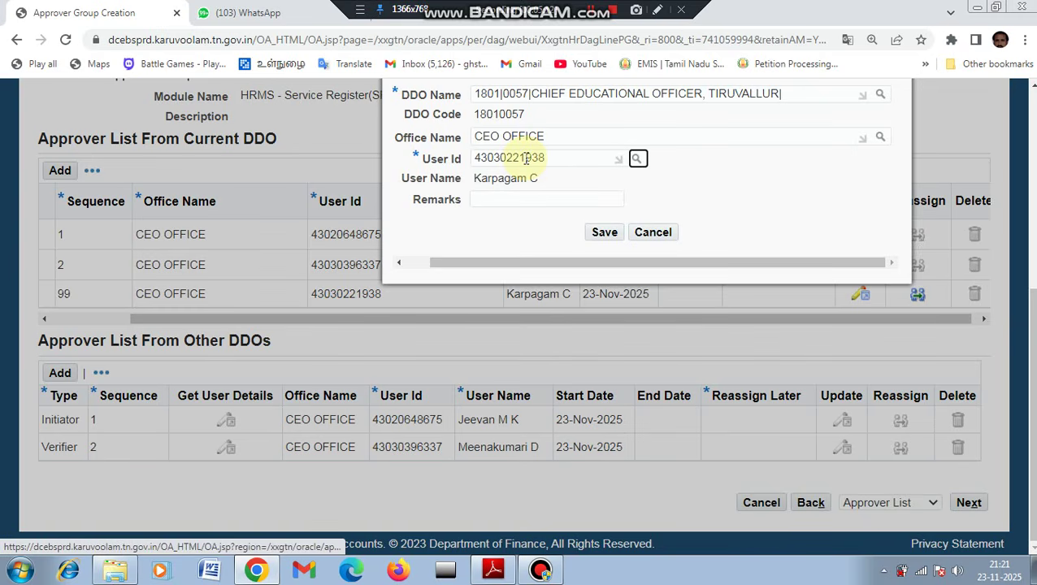
click(599, 234)
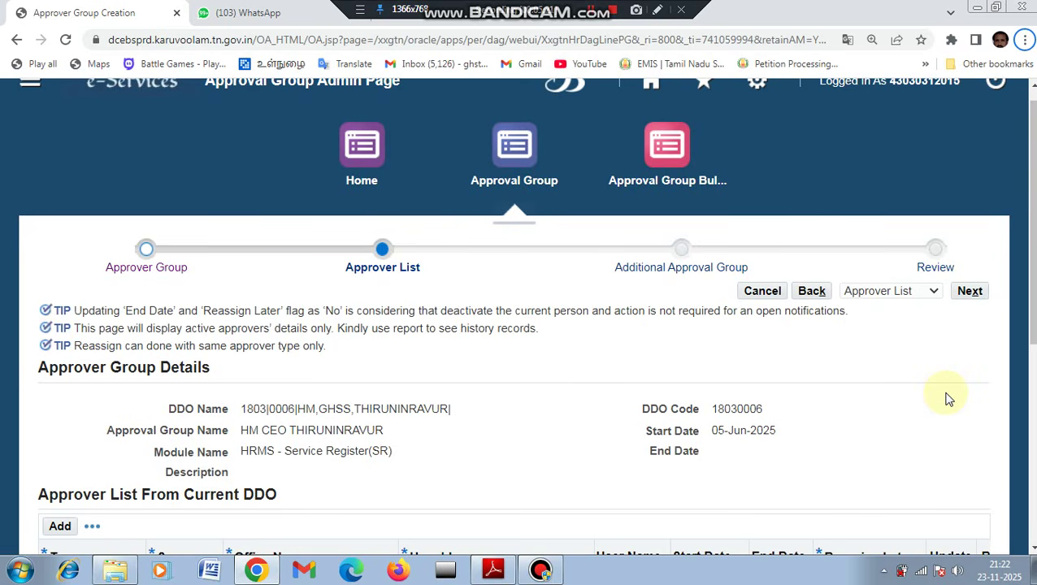
Move from the Approver List through the empty Additional Approval Group step to Review.
scroll(1031, 244, down, 3)
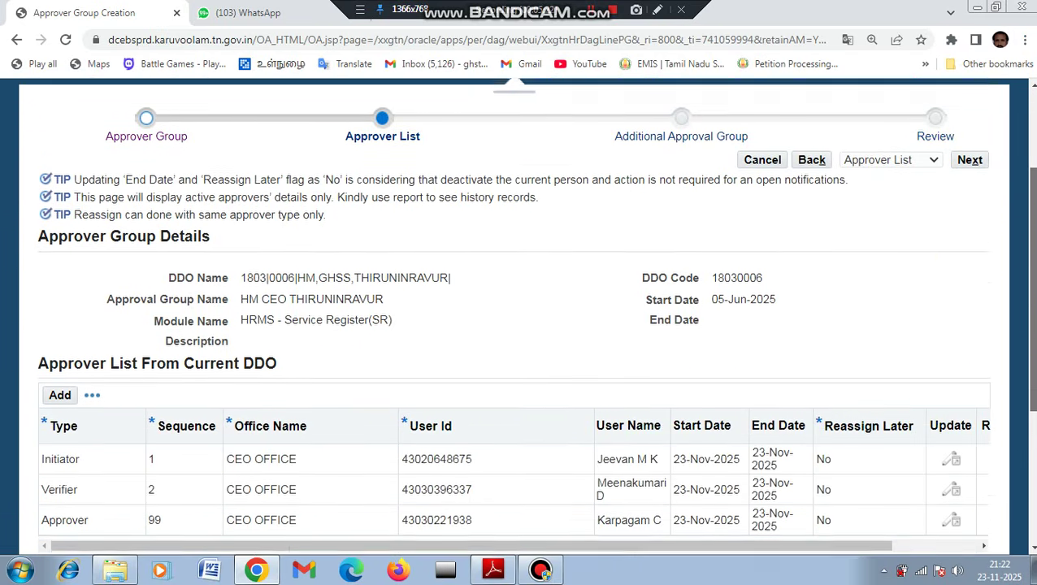
scroll(1017, 471, down, 2)
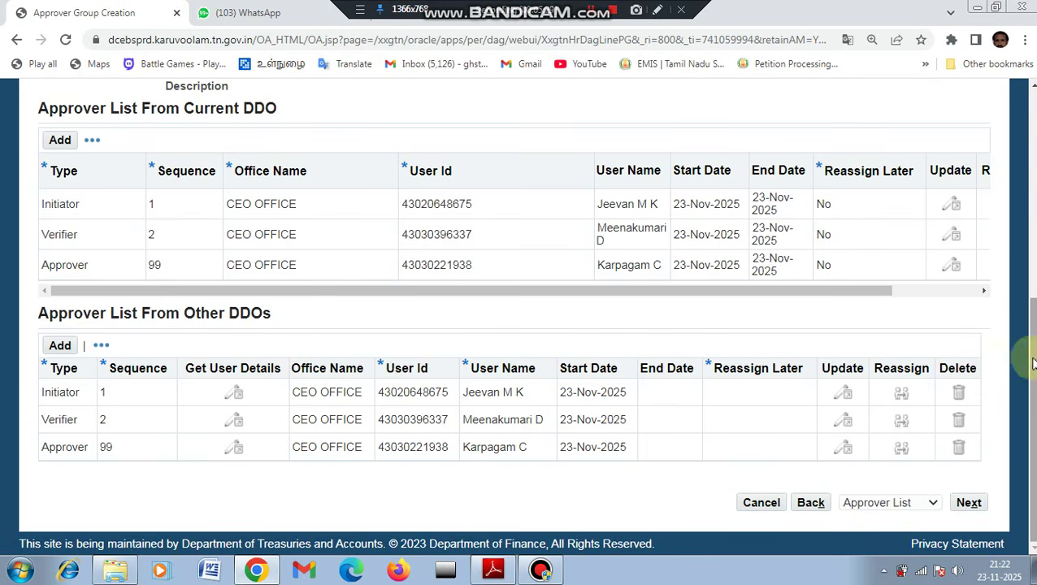
scroll(1016, 358, up, 1)
scroll(1016, 407, down, 1)
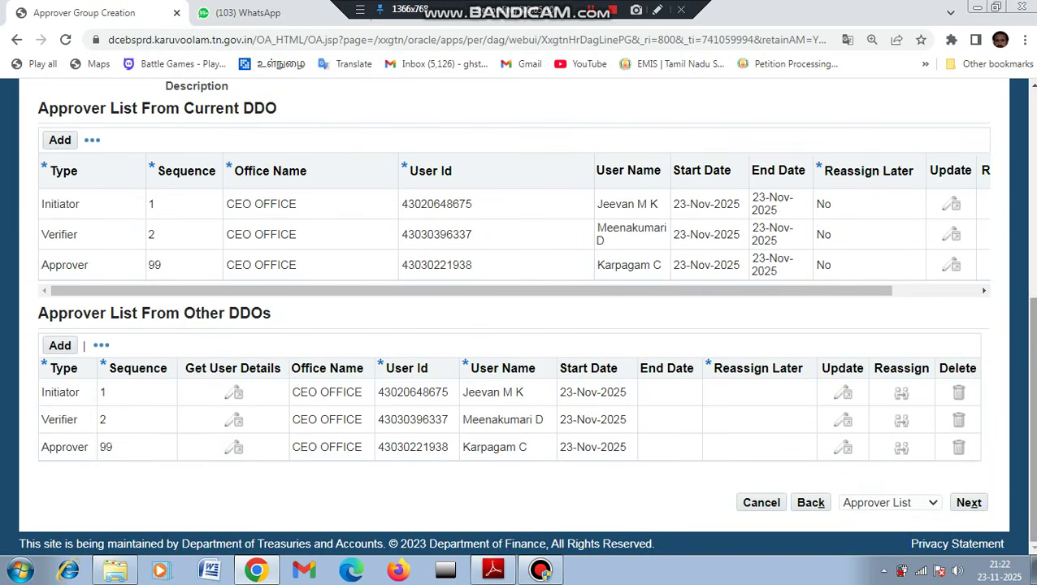
click(972, 508)
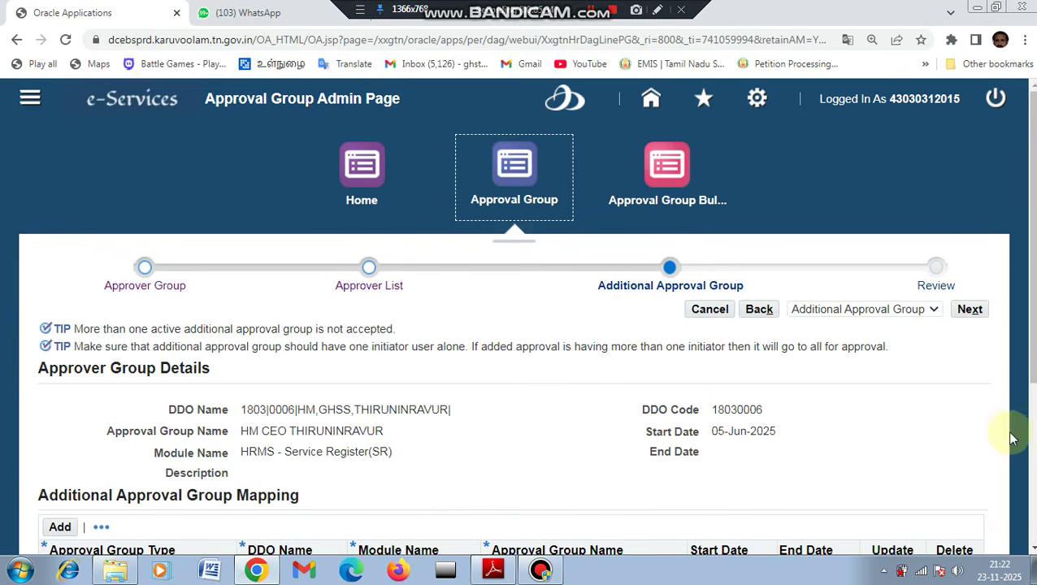
scroll(1007, 432, down, 2)
scroll(1007, 433, down, 1)
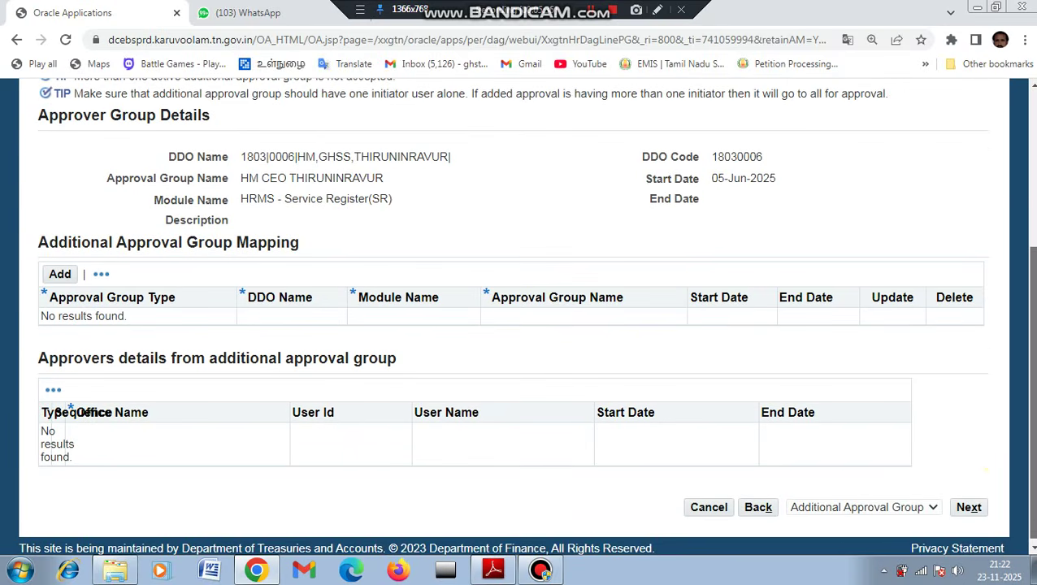
click(977, 514)
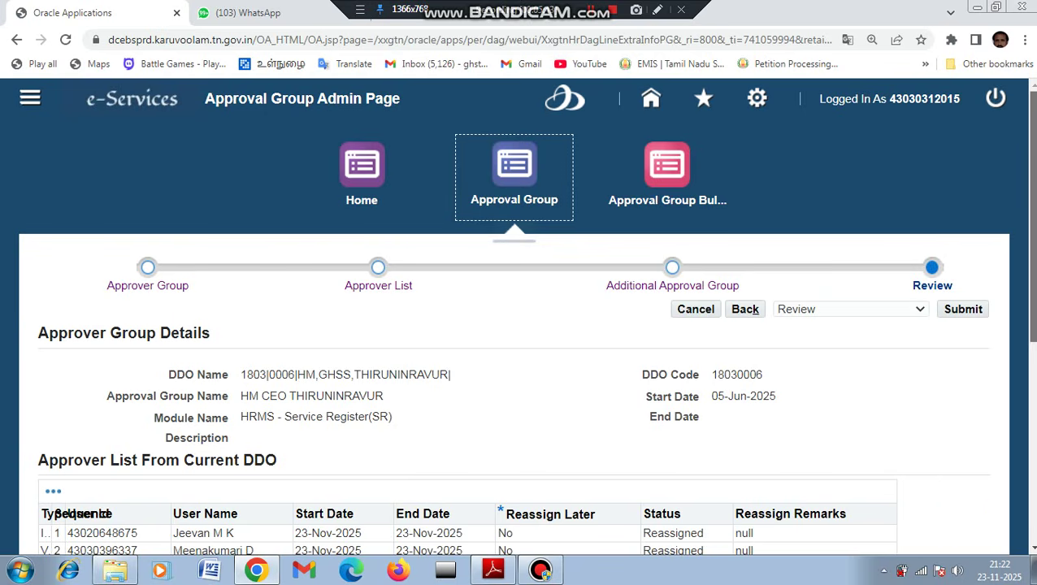
Submit the HM CEO THIRUNINRAVUR reassignments, confirming the warning and acknowledging the success message.
scroll(1031, 326, down, 2)
scroll(997, 216, down, 1)
scroll(997, 216, up, 2)
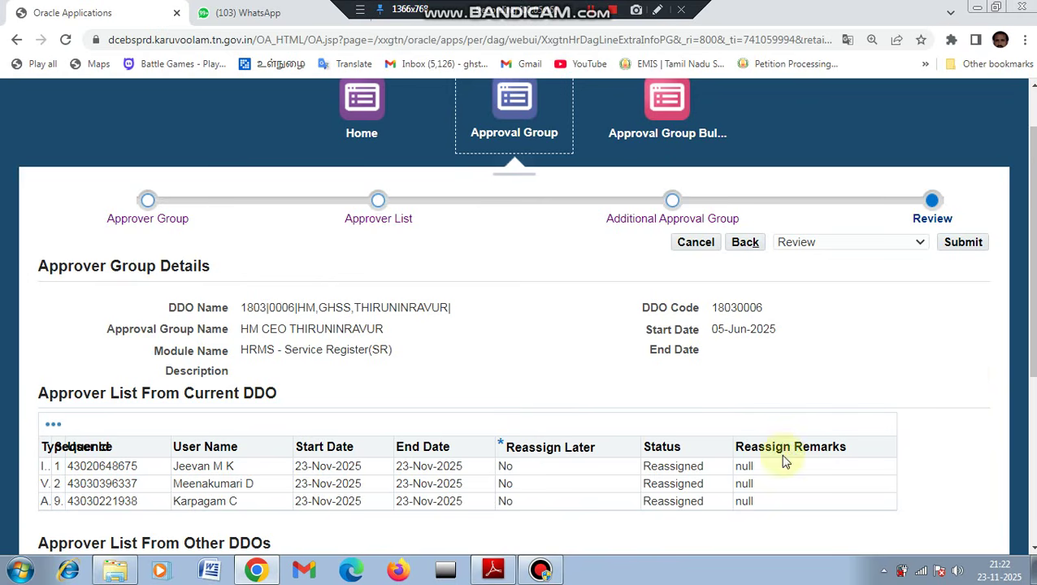
click(964, 243)
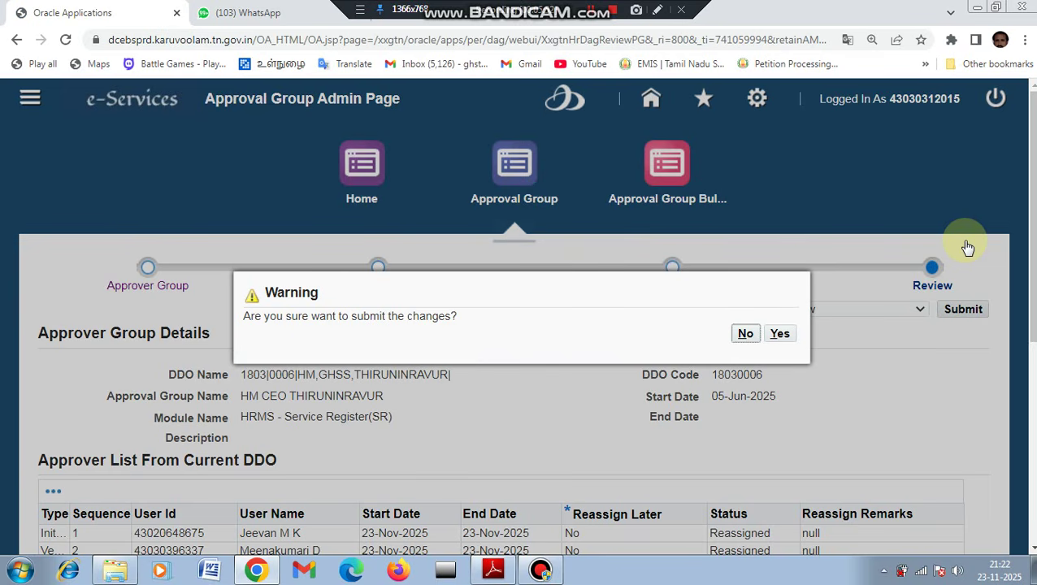
click(780, 337)
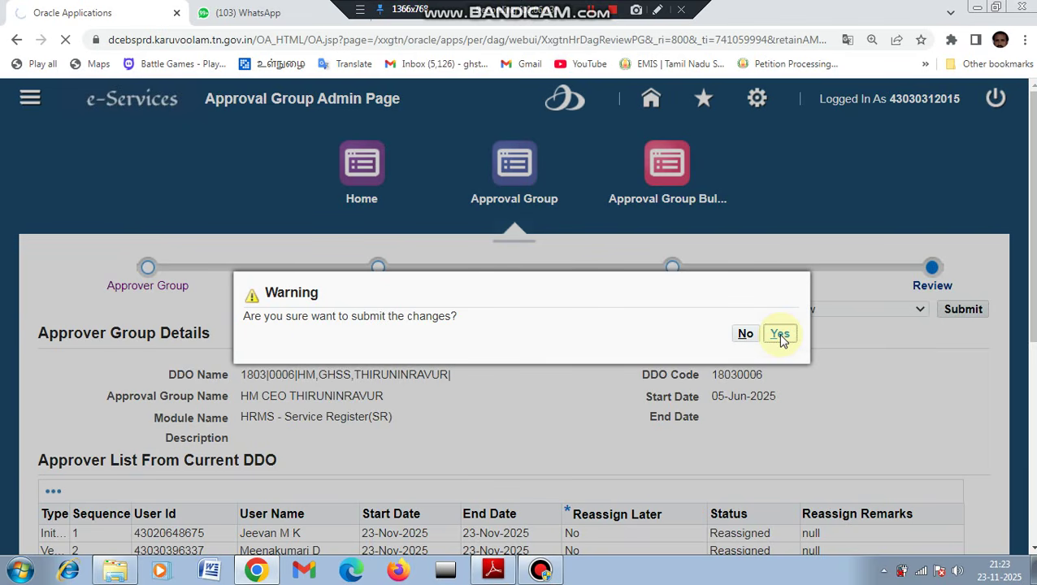
click(780, 335)
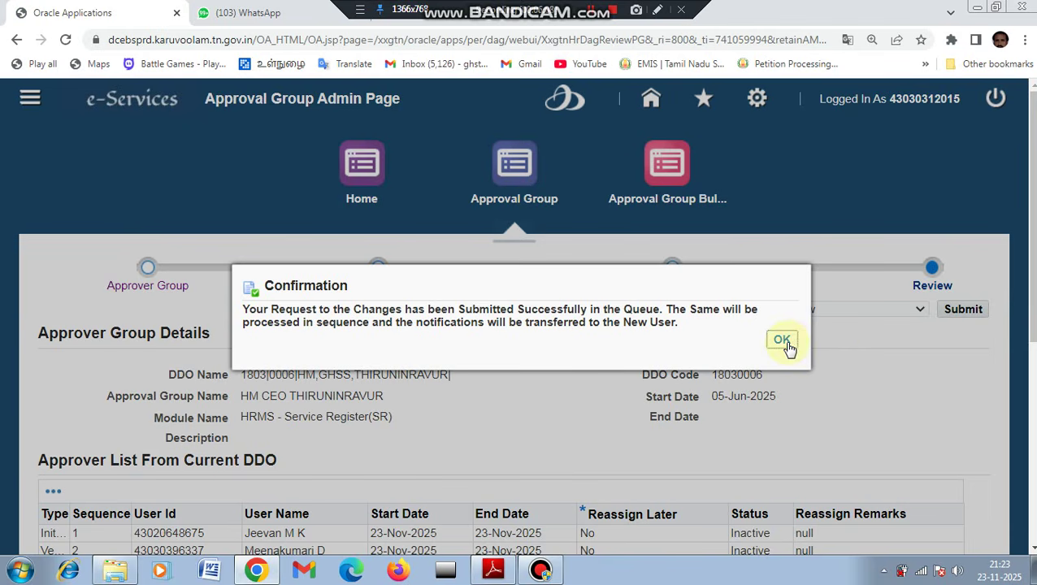
click(784, 343)
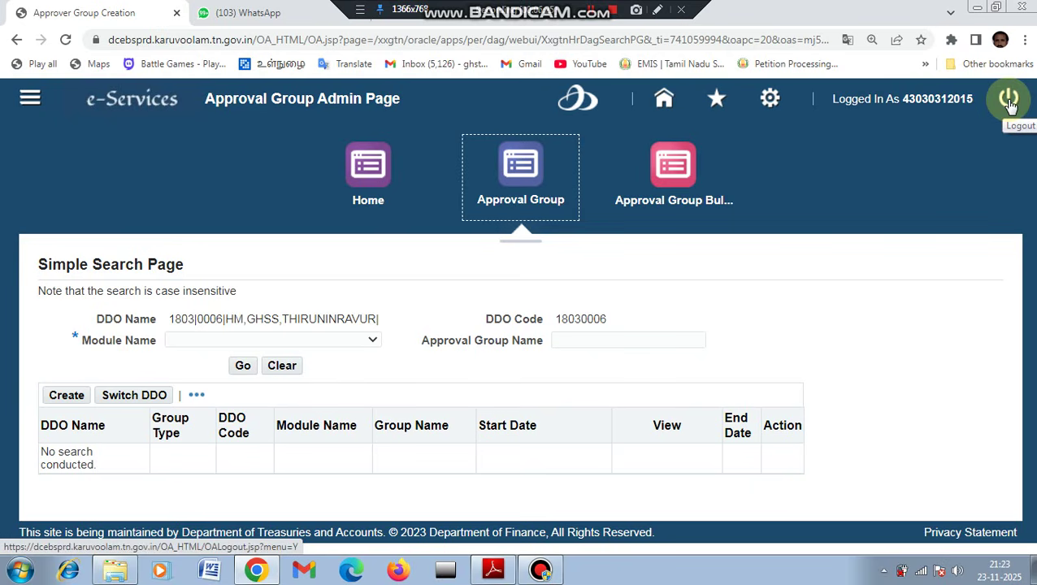
Log out of e-Services and dismiss the budget announcement popup.
click(1009, 101)
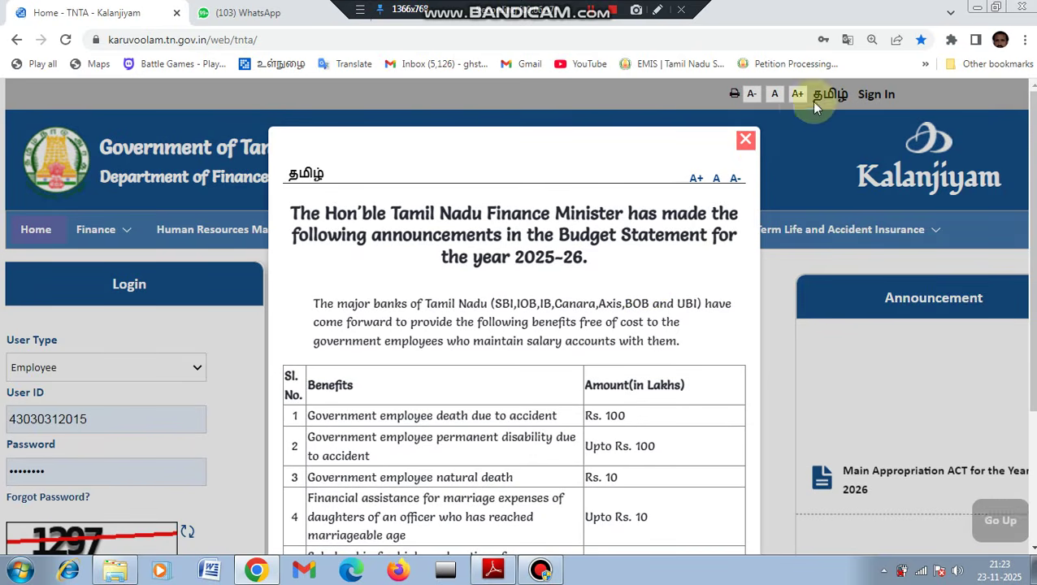
click(746, 140)
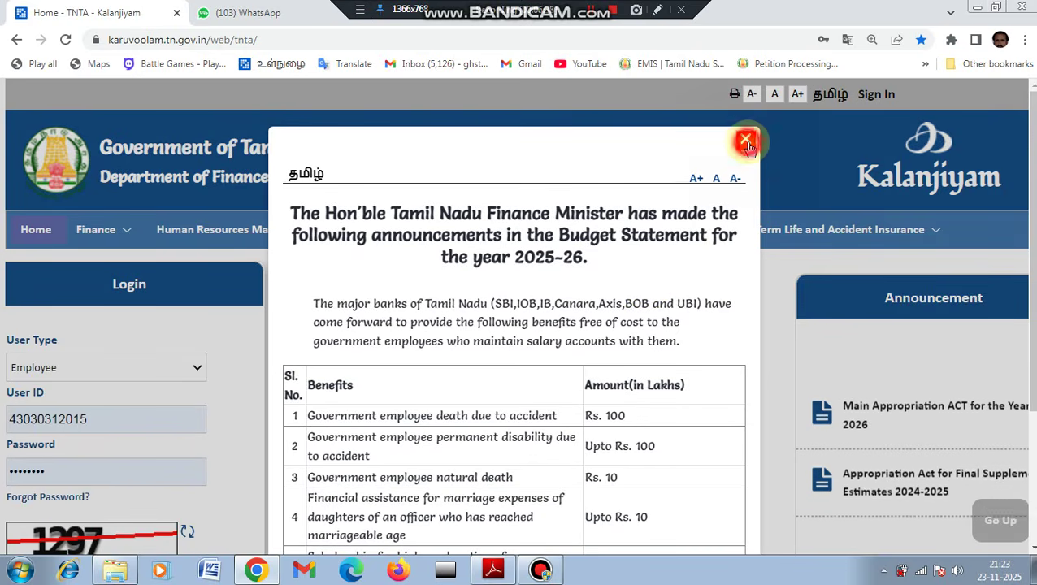
scroll(345, 301, down, 2)
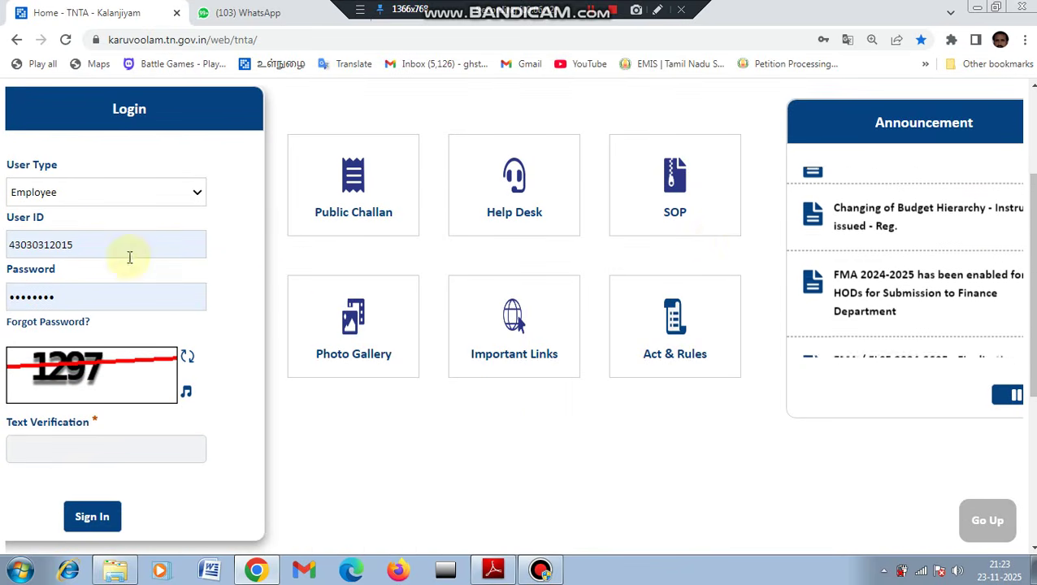
Sign in as the other saved employee user, entering the captcha code.
click(115, 247)
key(BackSpace)
key(BackSpace)
key(BackSpace)
key(BackSpace)
key(BackSpace)
key(BackSpace)
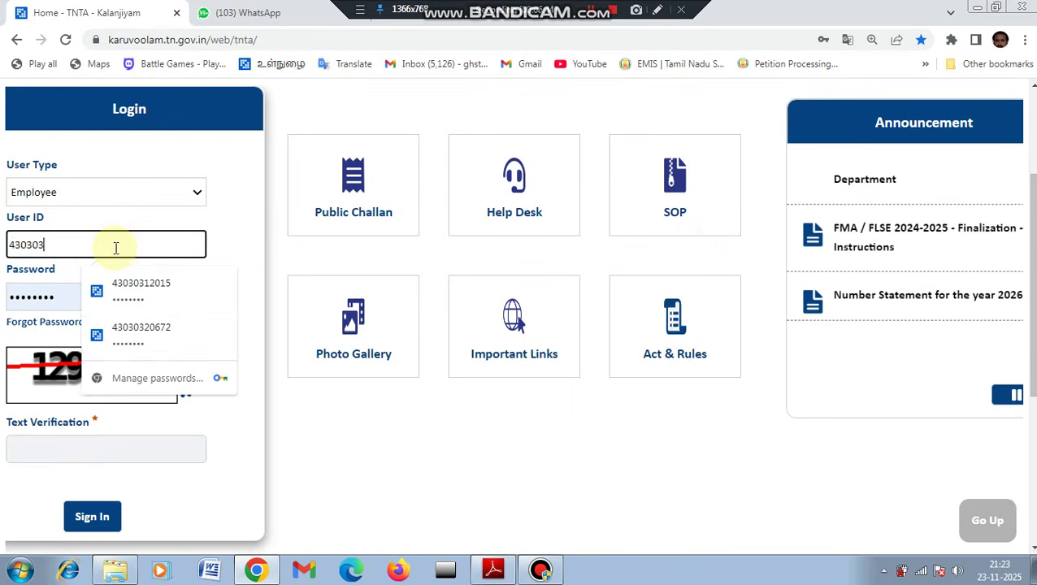
text(744296)
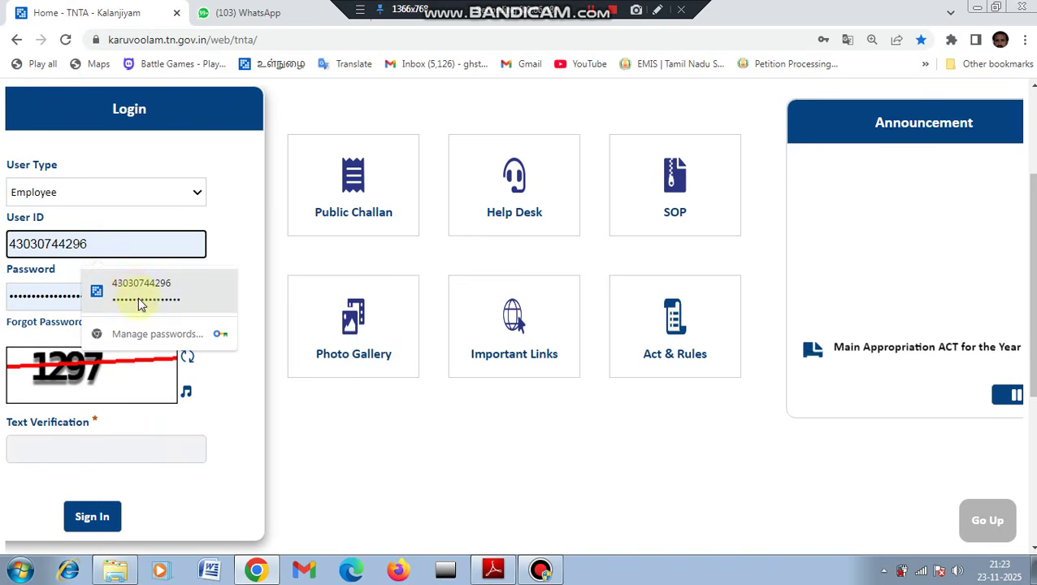
click(139, 299)
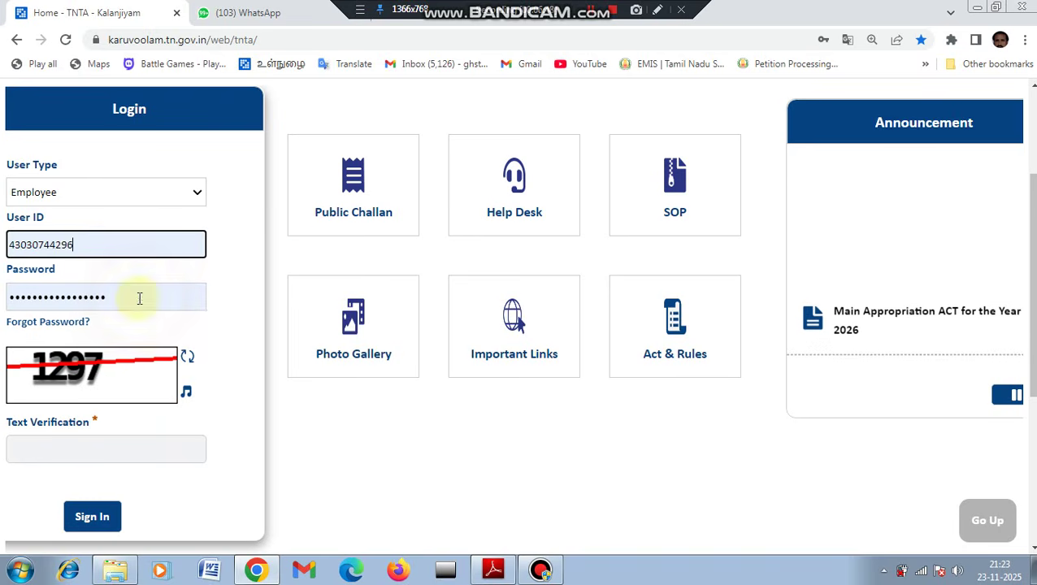
click(38, 448)
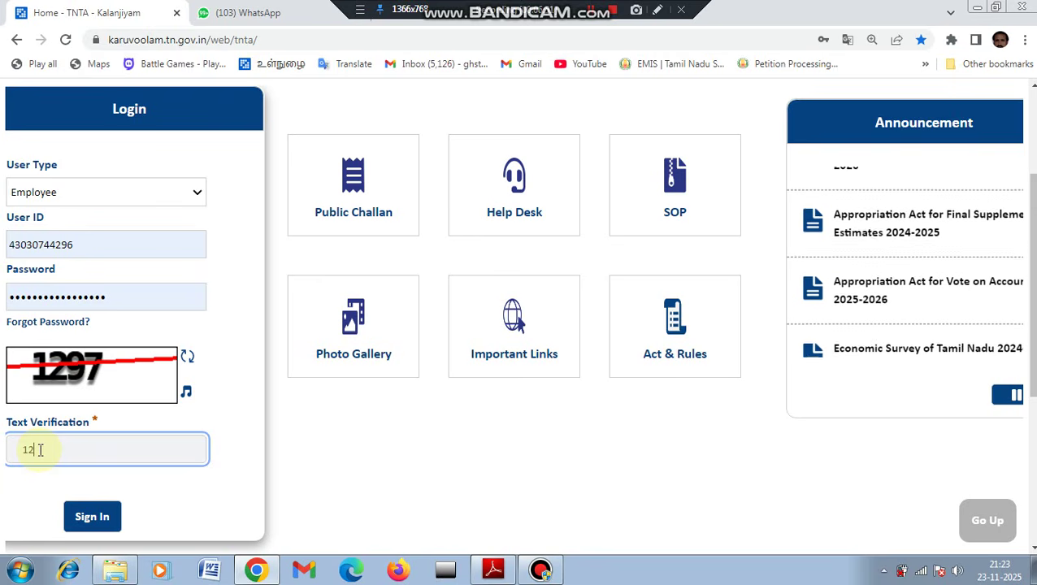
text(97)
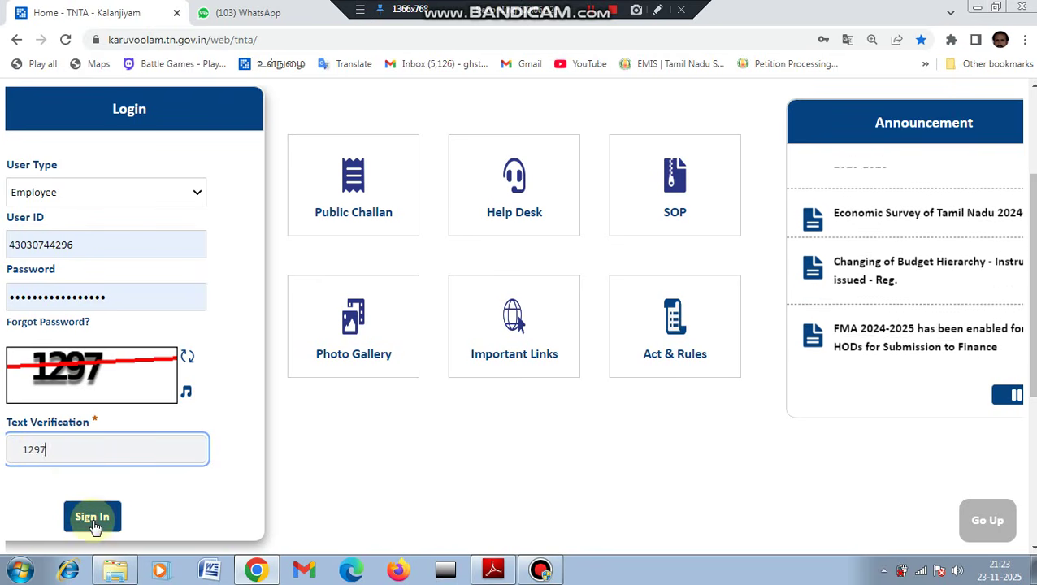
click(92, 522)
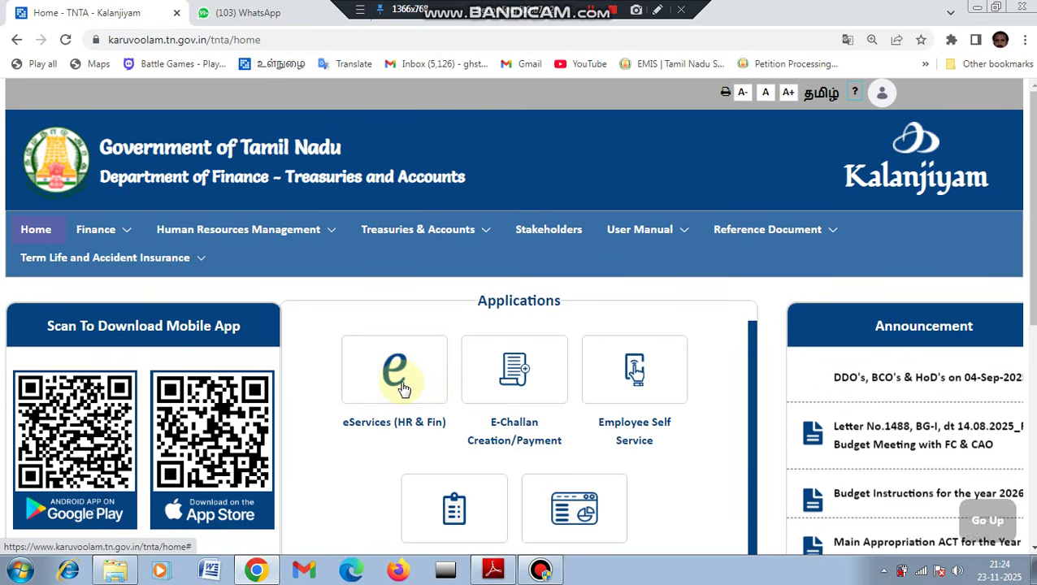
Go through eServices (HR & Fin) and Human Resource home to the Post Mapping module.
click(402, 389)
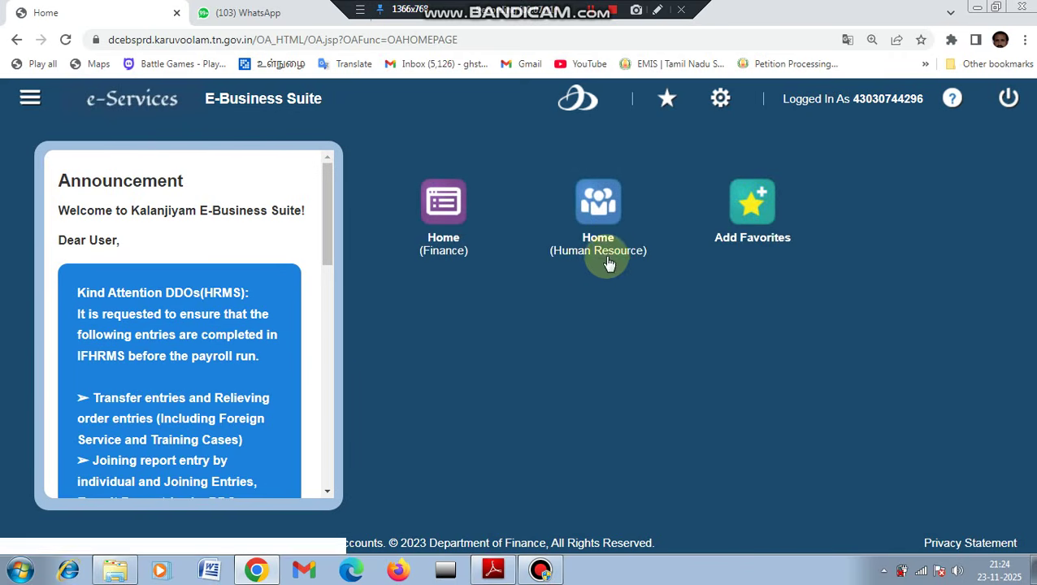
click(607, 259)
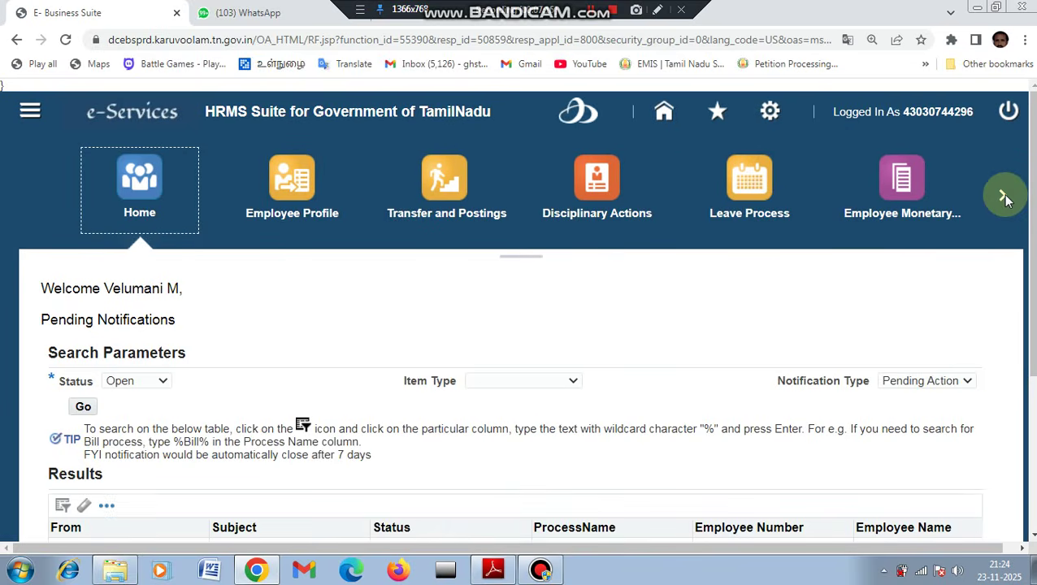
click(1002, 194)
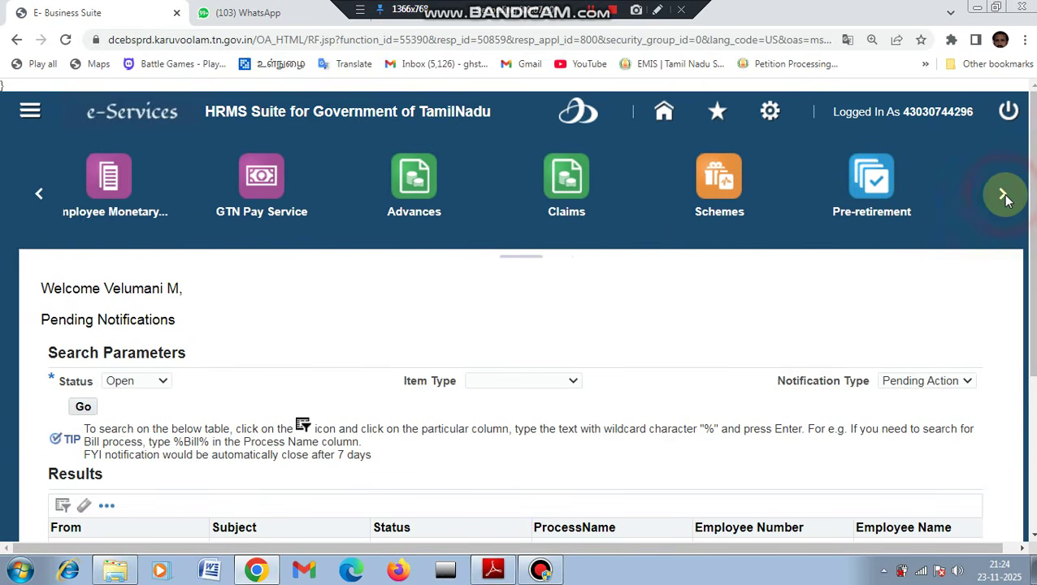
click(1005, 196)
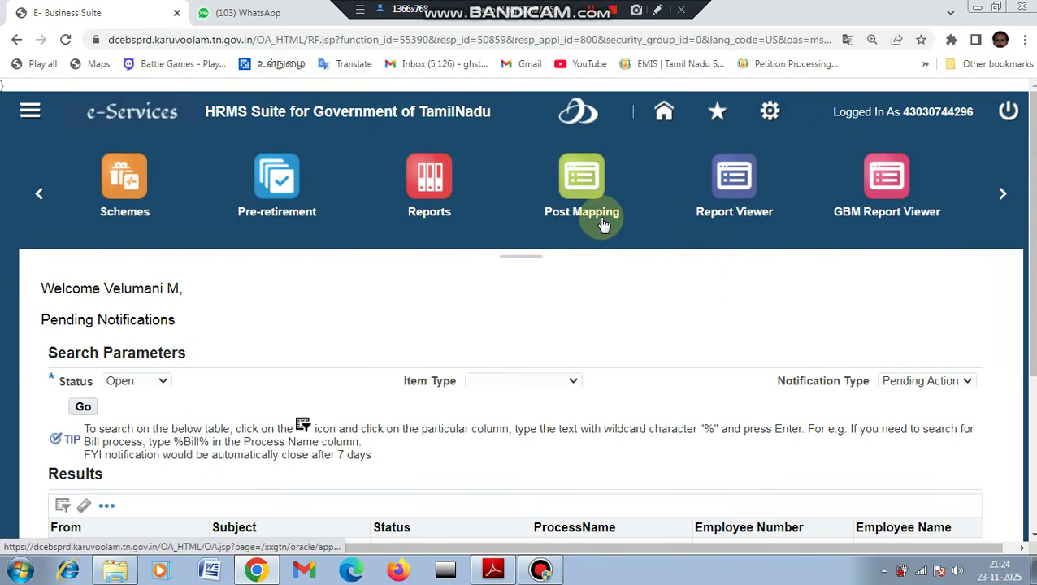
click(587, 212)
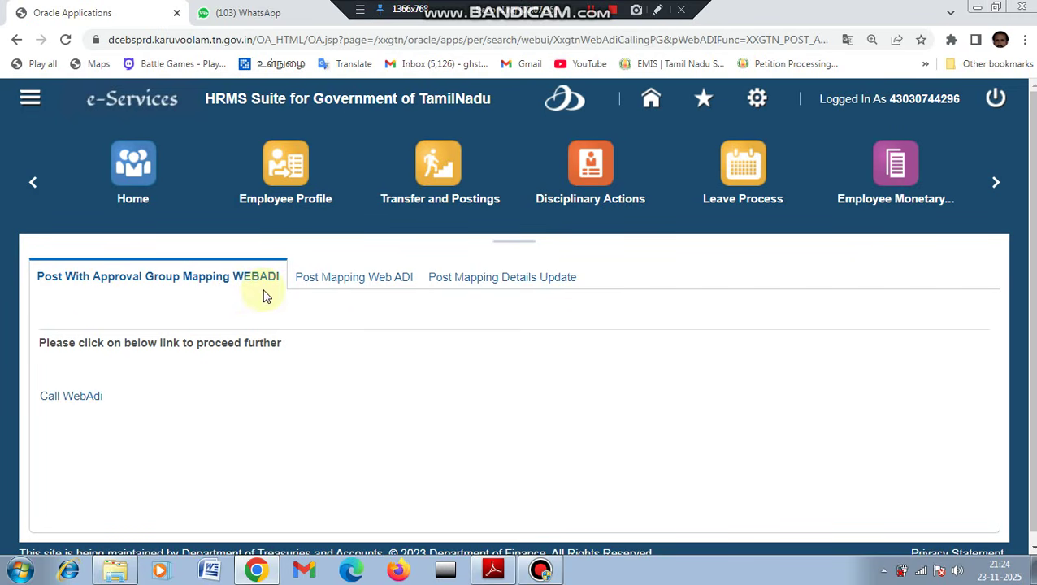
Create the approval group mapping WebADI, save it as WebADI.xls, then return Home.
click(72, 398)
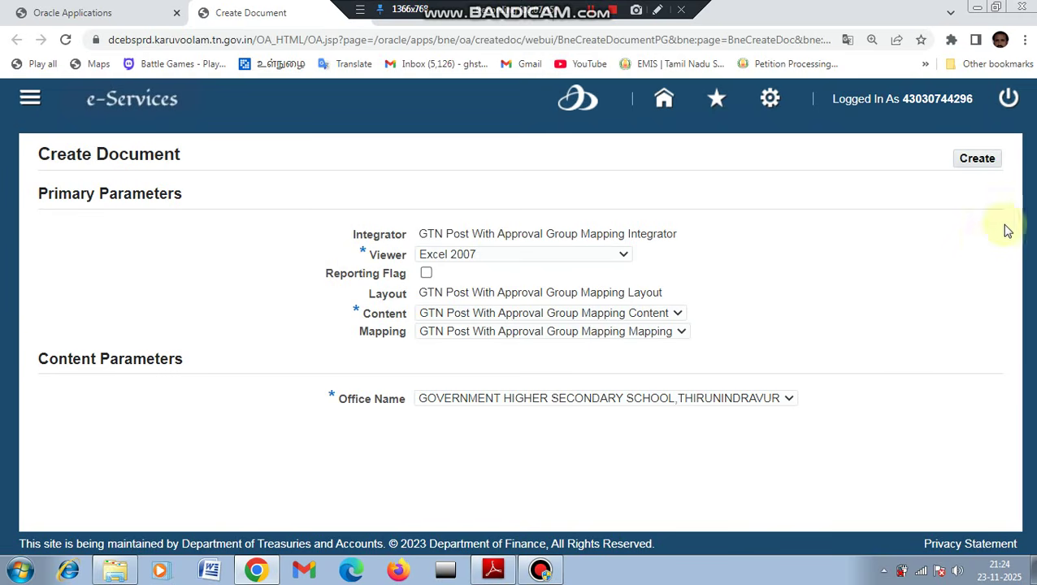
click(976, 161)
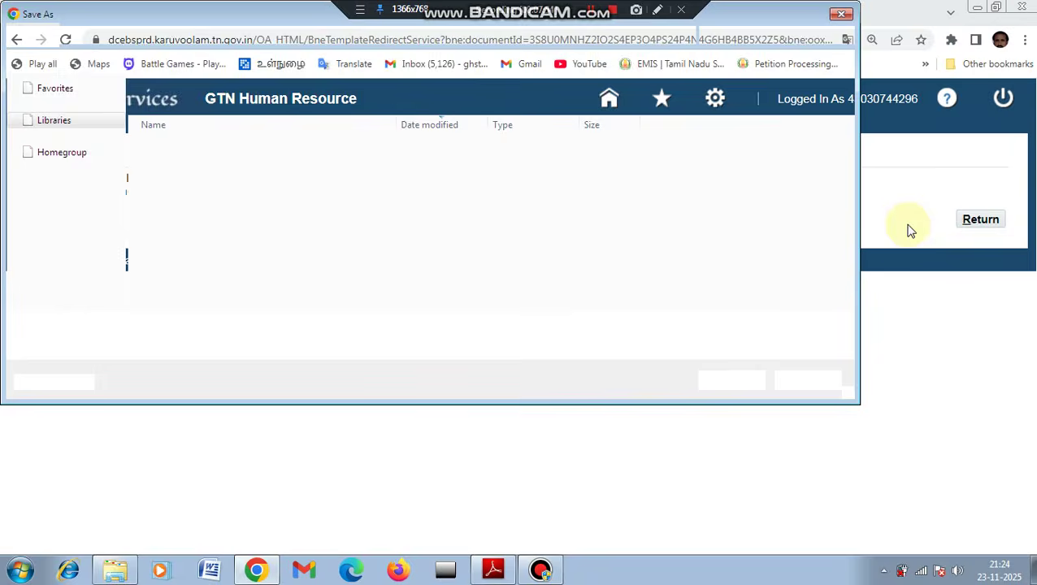
click(732, 381)
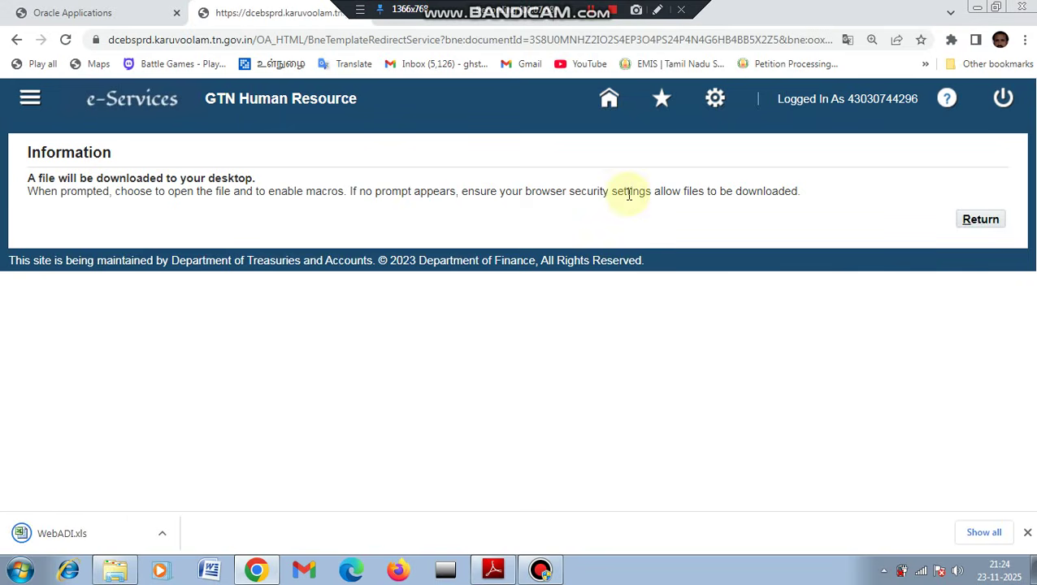
click(162, 534)
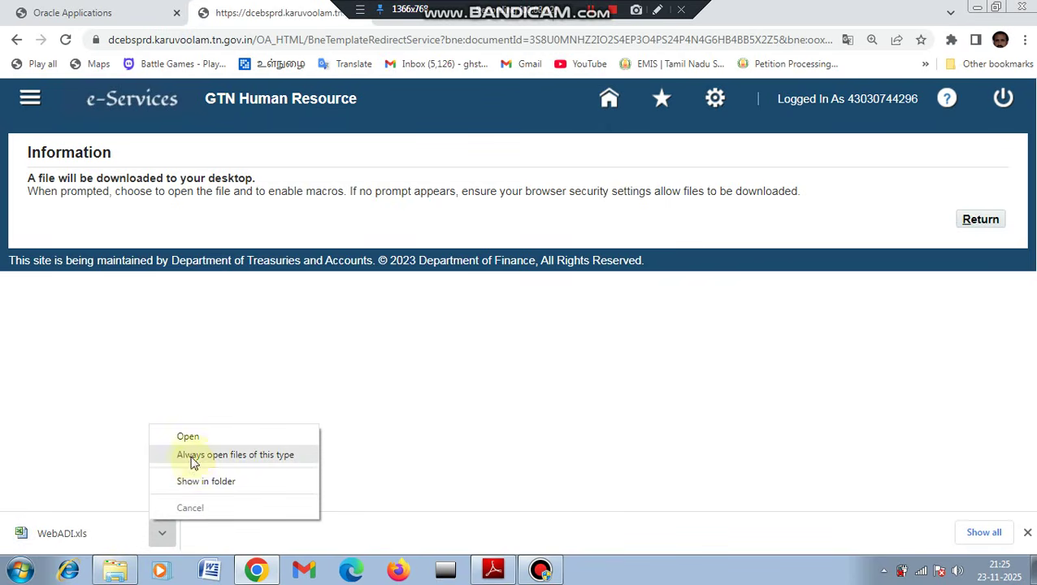
click(366, 416)
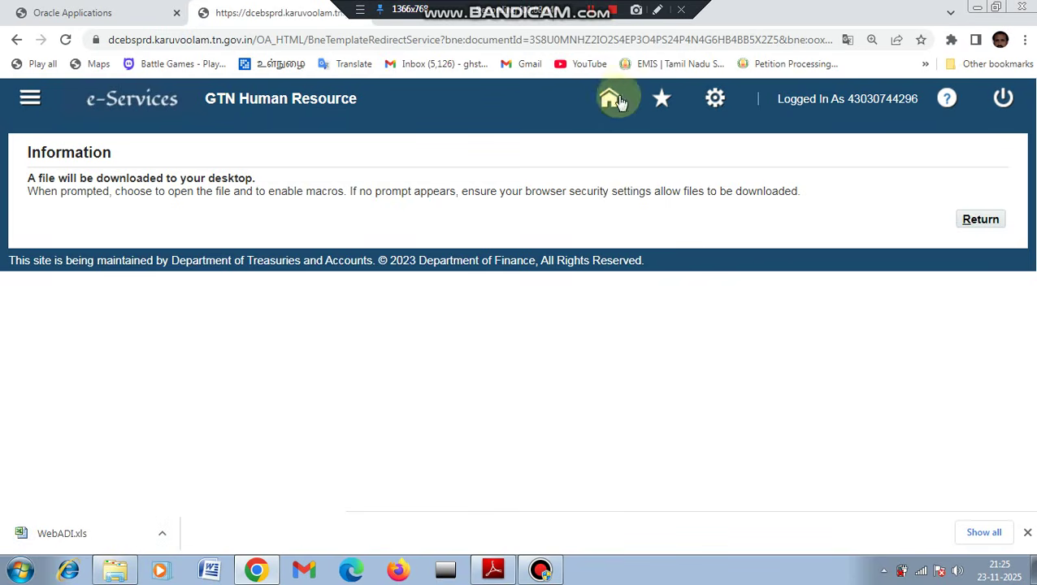
click(608, 102)
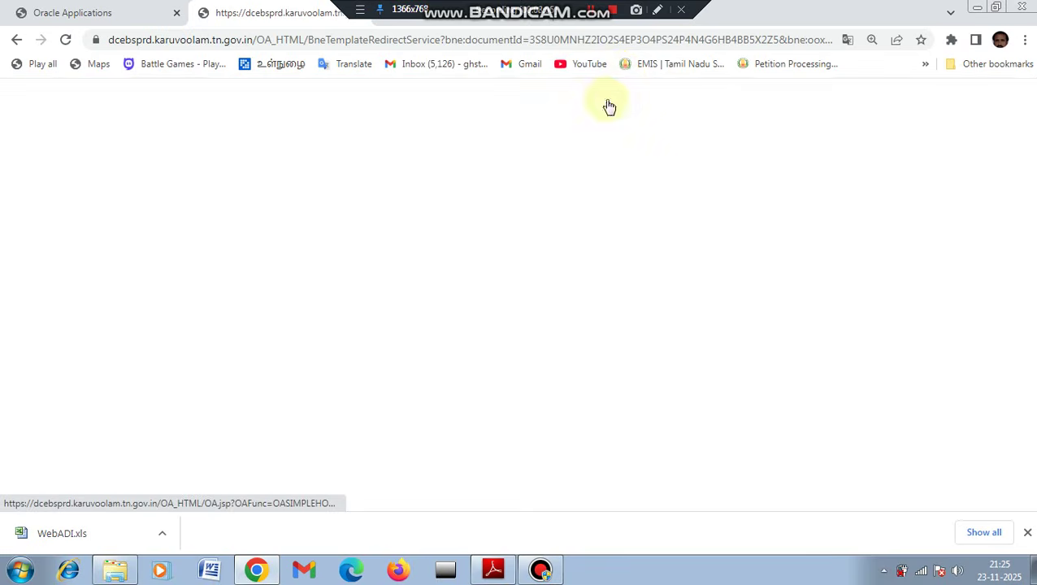